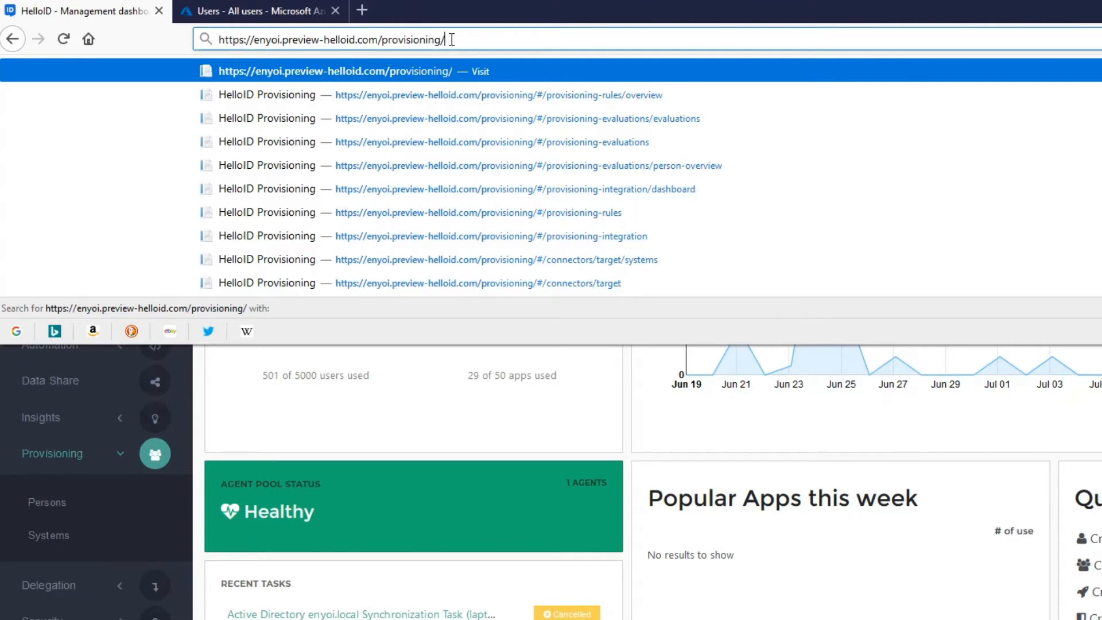
key("Return")
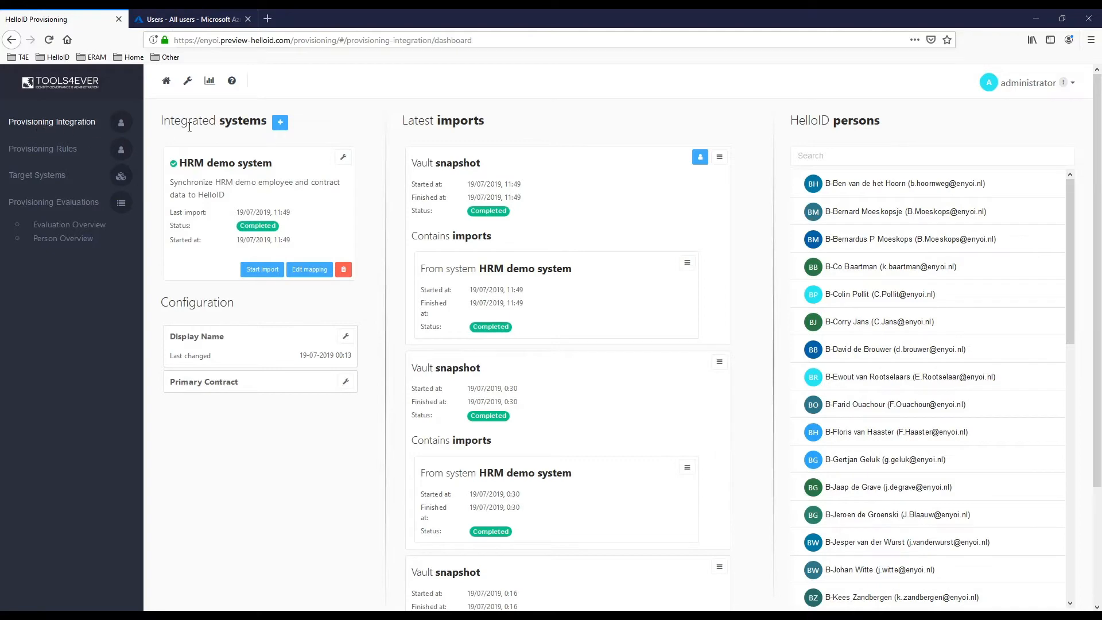
left_click(281, 125)
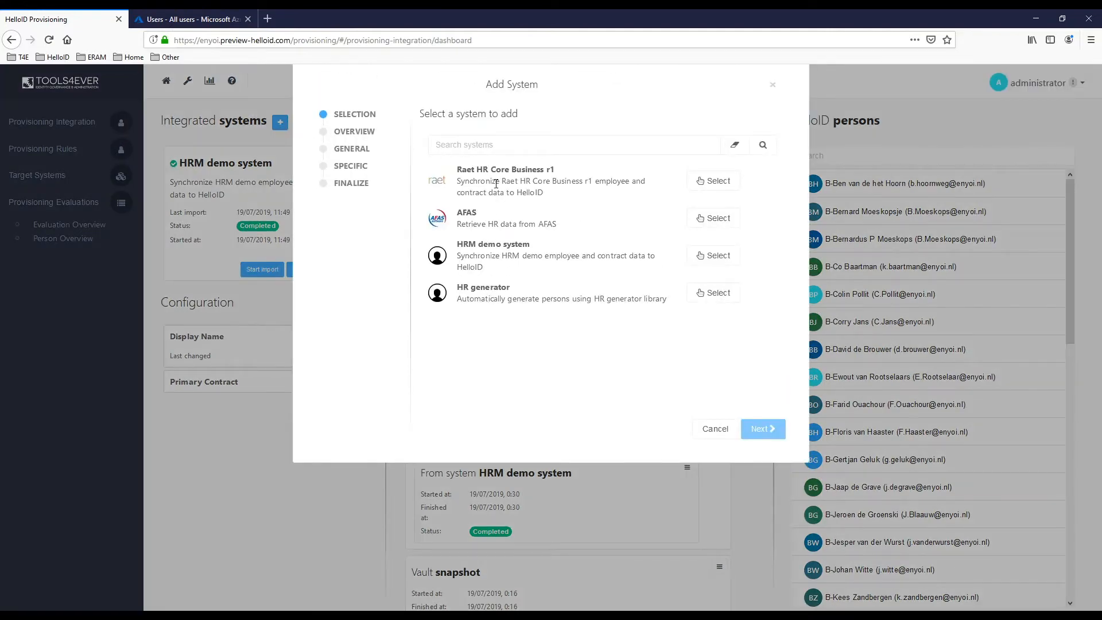
left_click(773, 85)
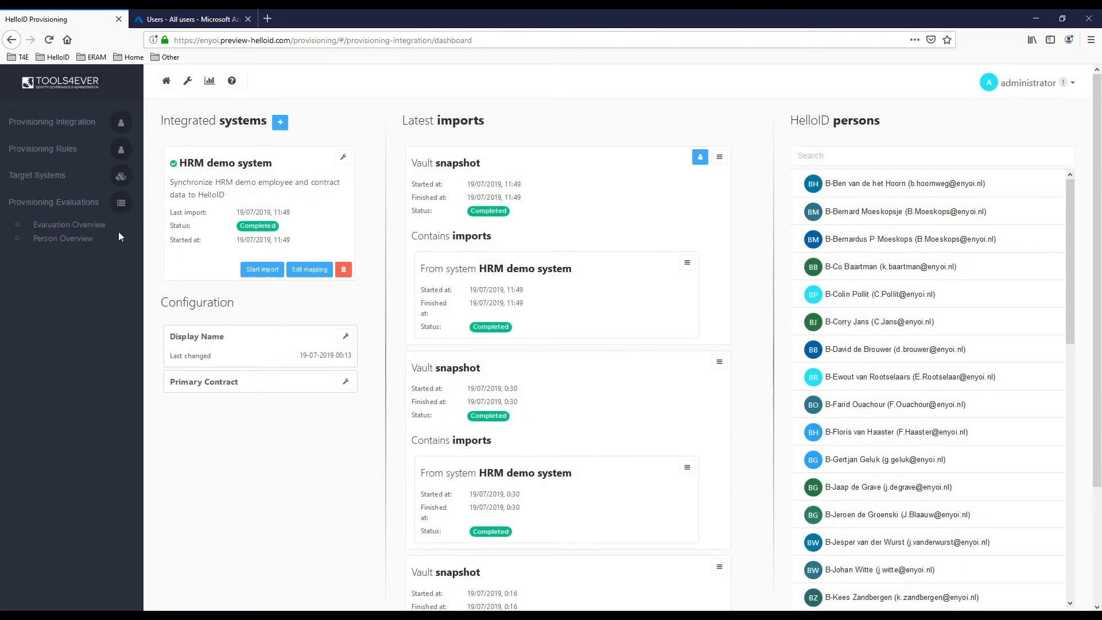
View the target systems, and show the persons in scope of the provisioning rule for department "Medewerkers Sales Buitendienst"
left_click(46, 178)
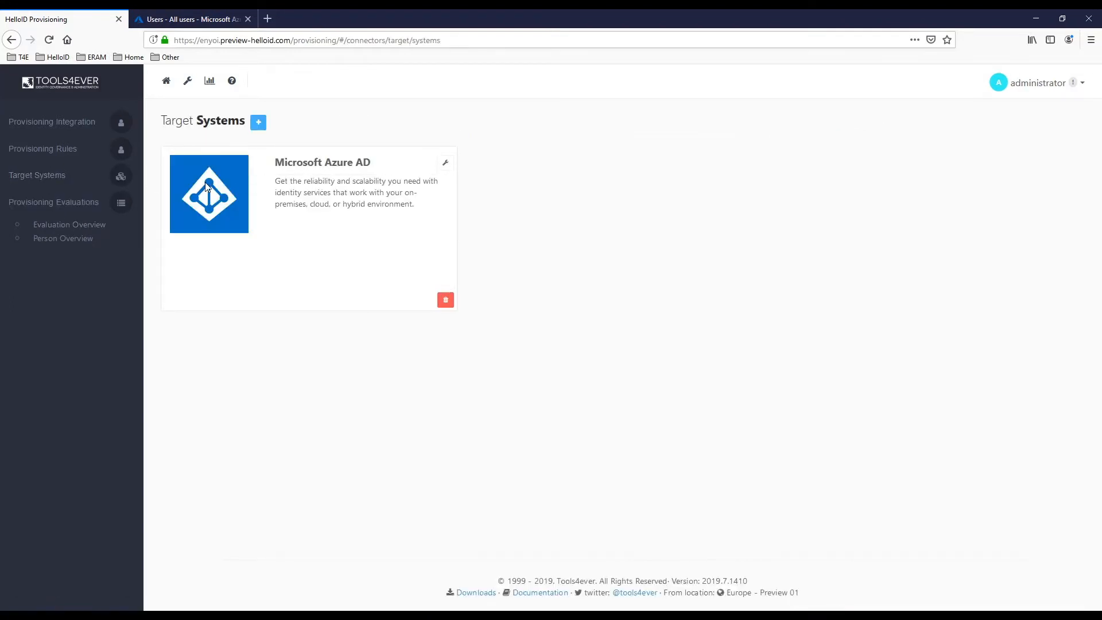
left_click(43, 151)
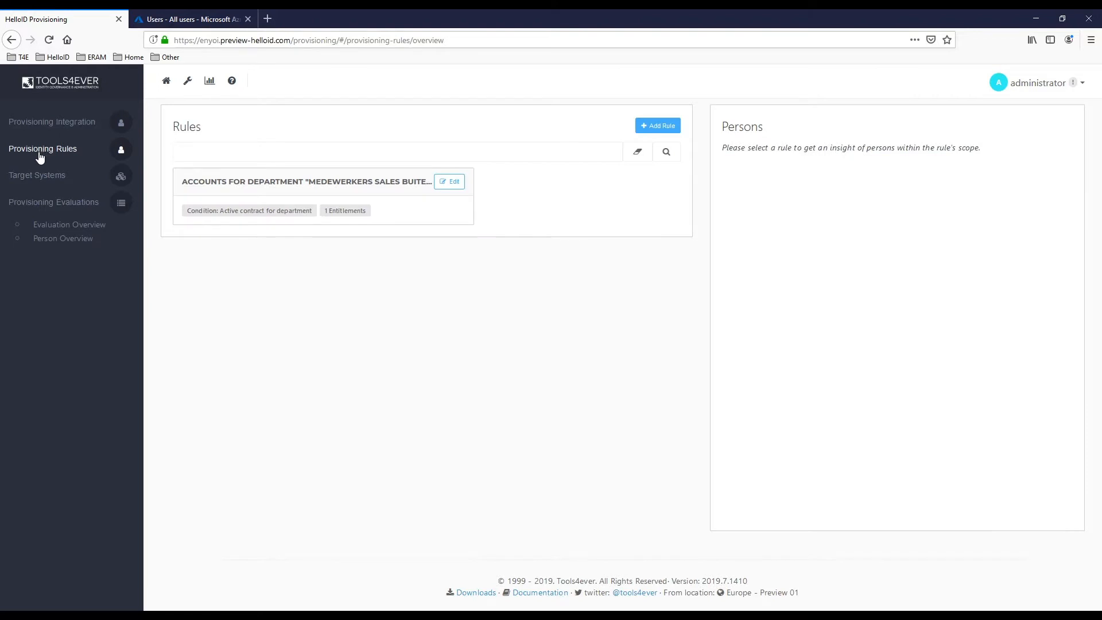
left_click(356, 177)
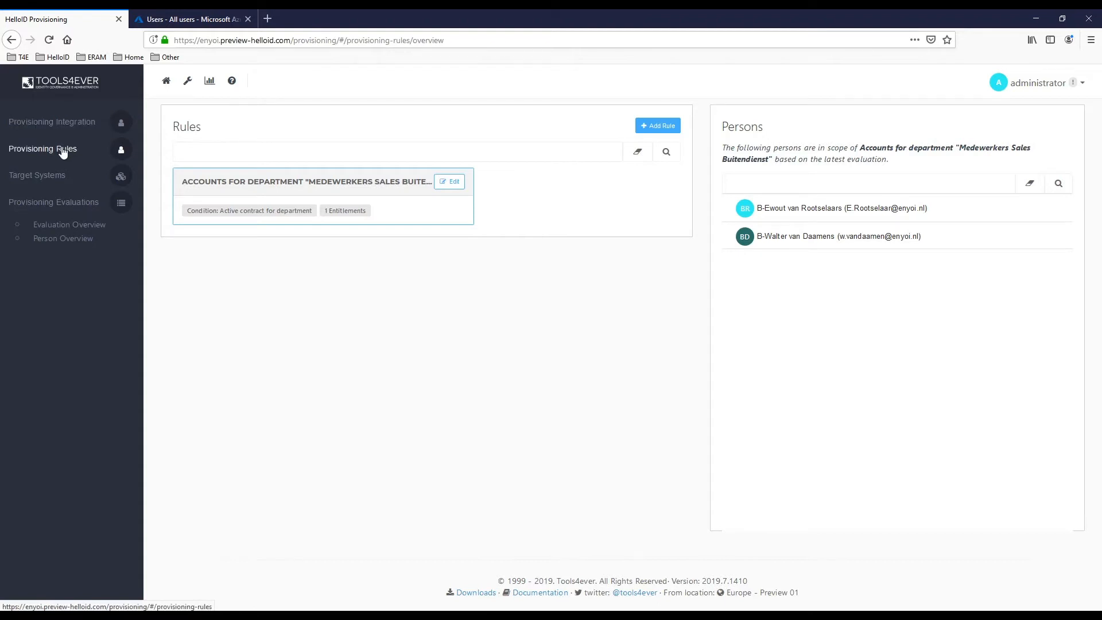
View the list of provisioning evaluations and the overview of evaluated persons
left_click(63, 228)
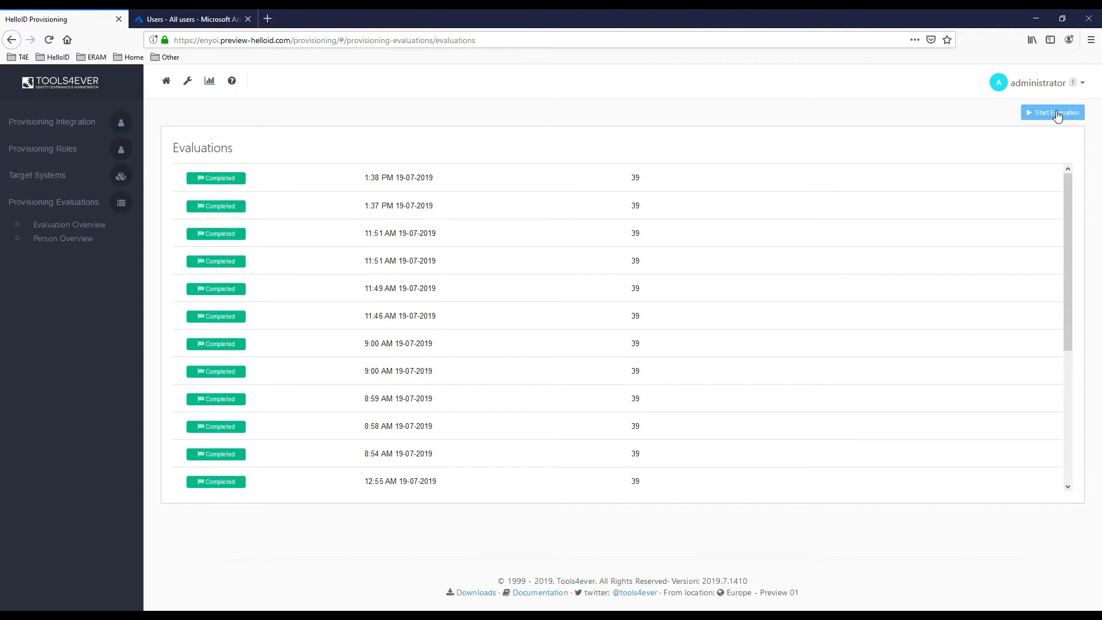
left_click(50, 246)
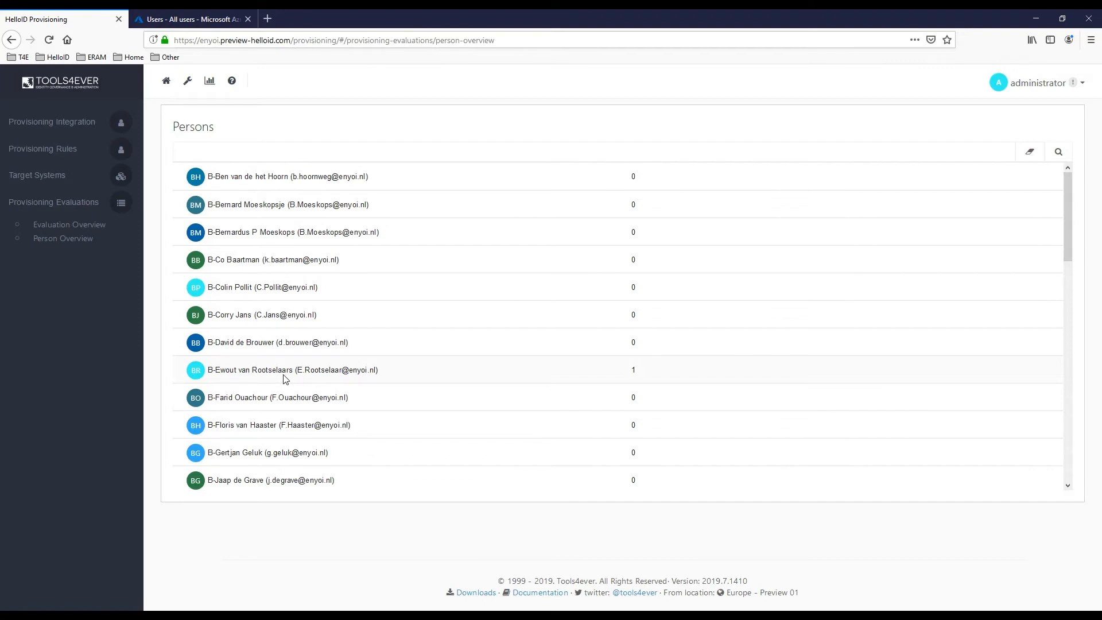
Switch to Microsoft Azure, search all users by the provisioned employee's first name and open the matching profile
left_click(183, 21)
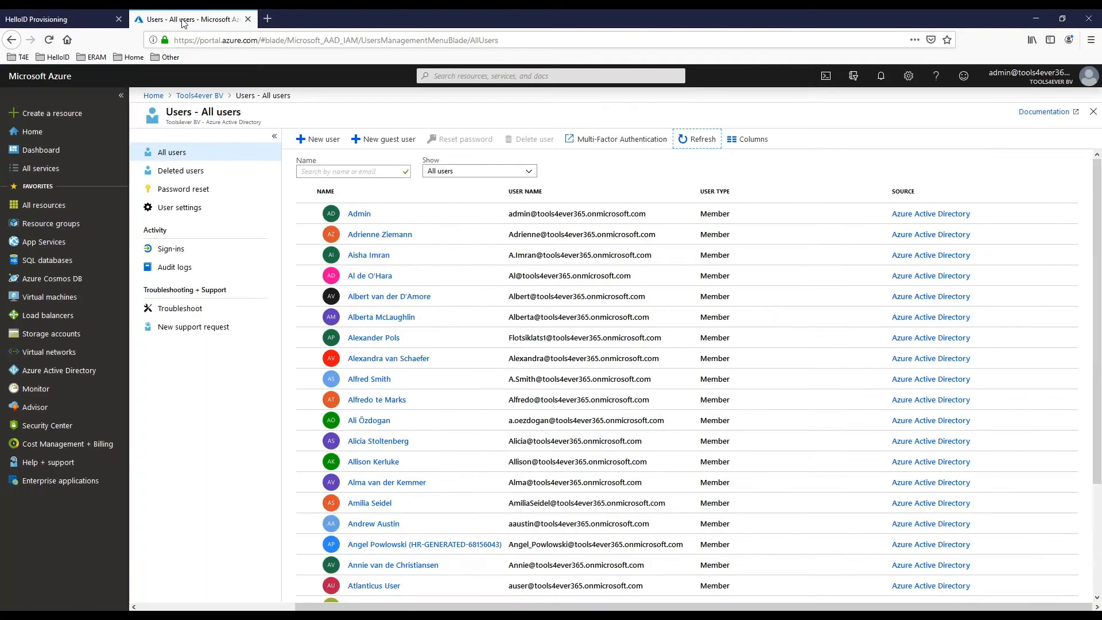
left_click(359, 173)
type("ewou")
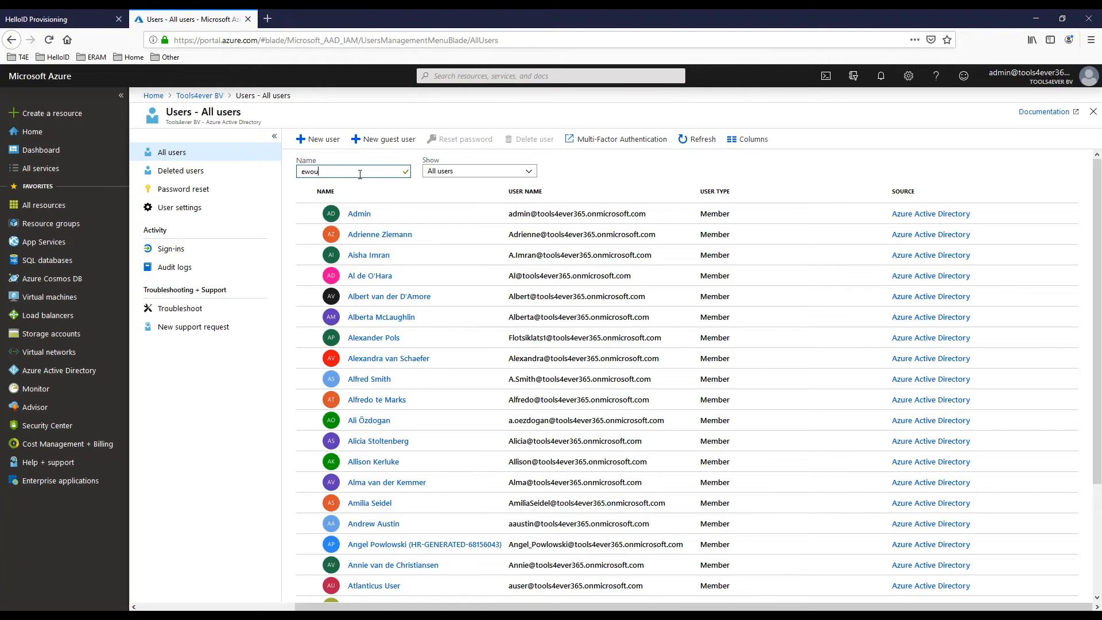
type("t")
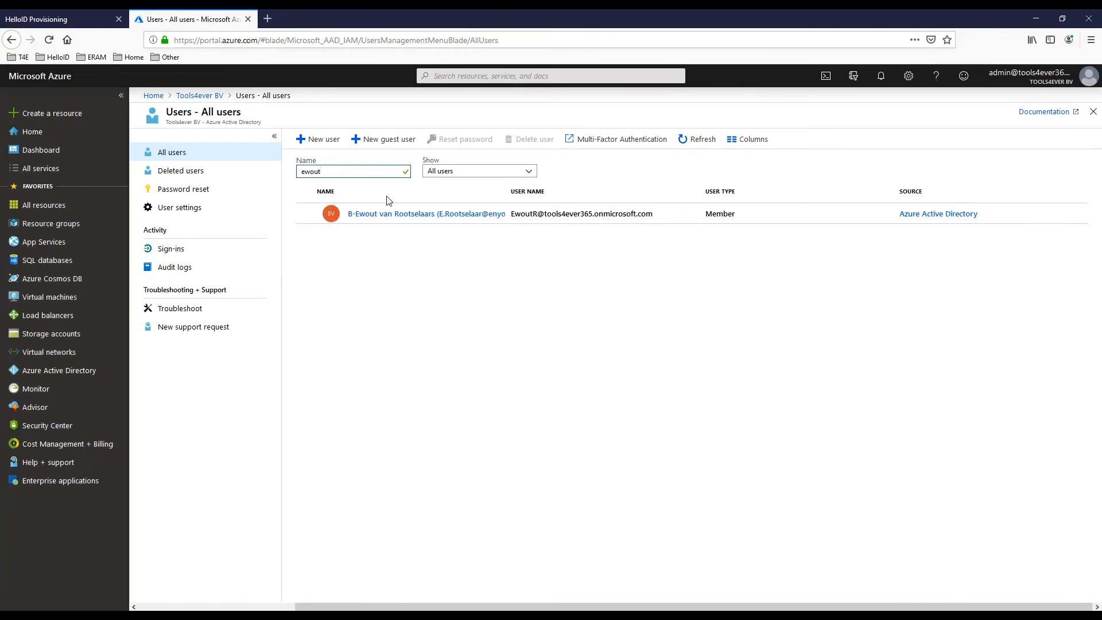
left_click(377, 221)
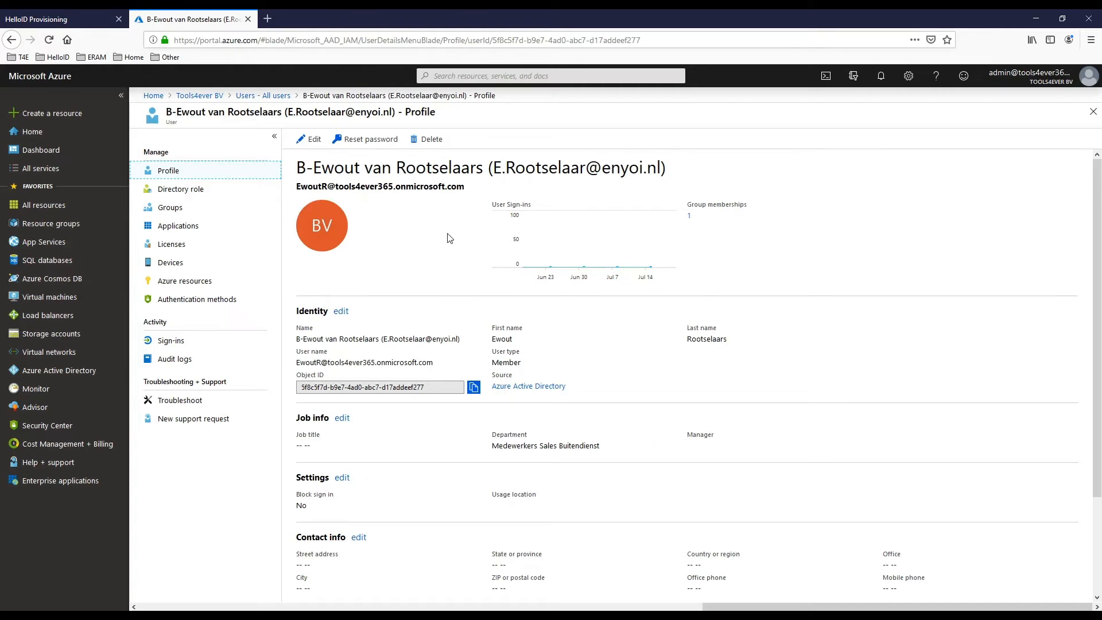
Switch back to HelloID and open the account settings in the Microsoft Azure AD target system's configuration
left_click(65, 21)
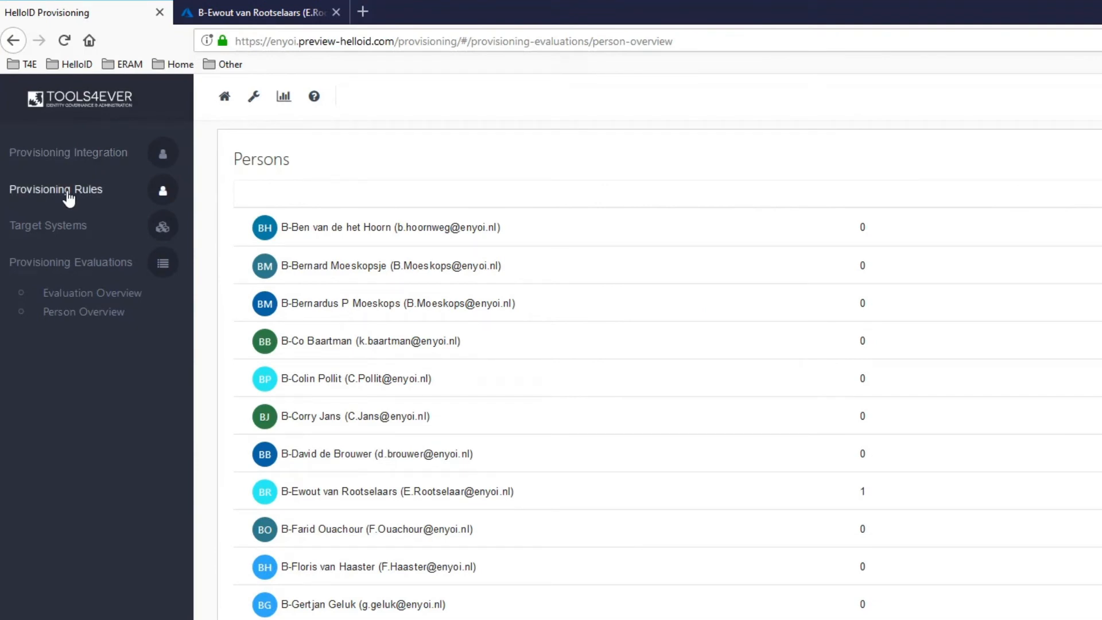
left_click(58, 232)
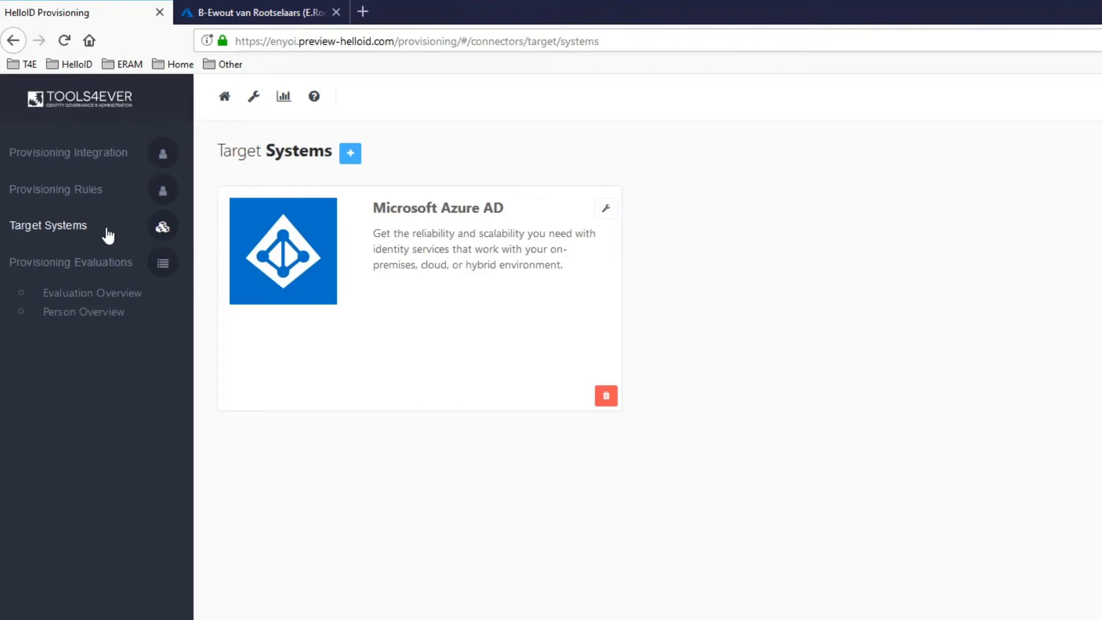
left_click(603, 210)
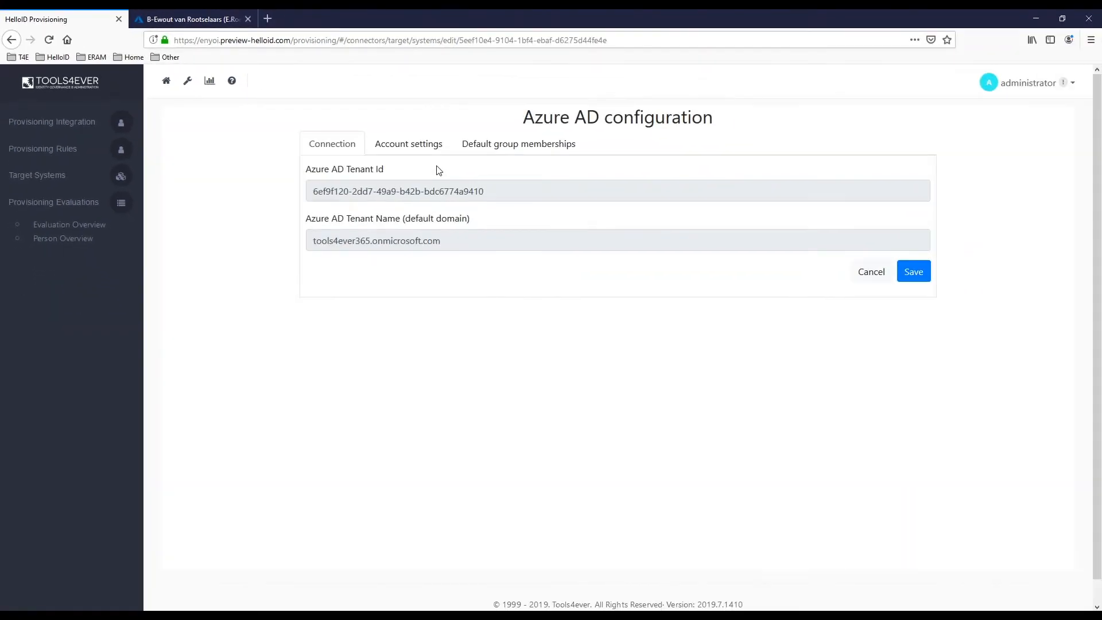
left_click(417, 145)
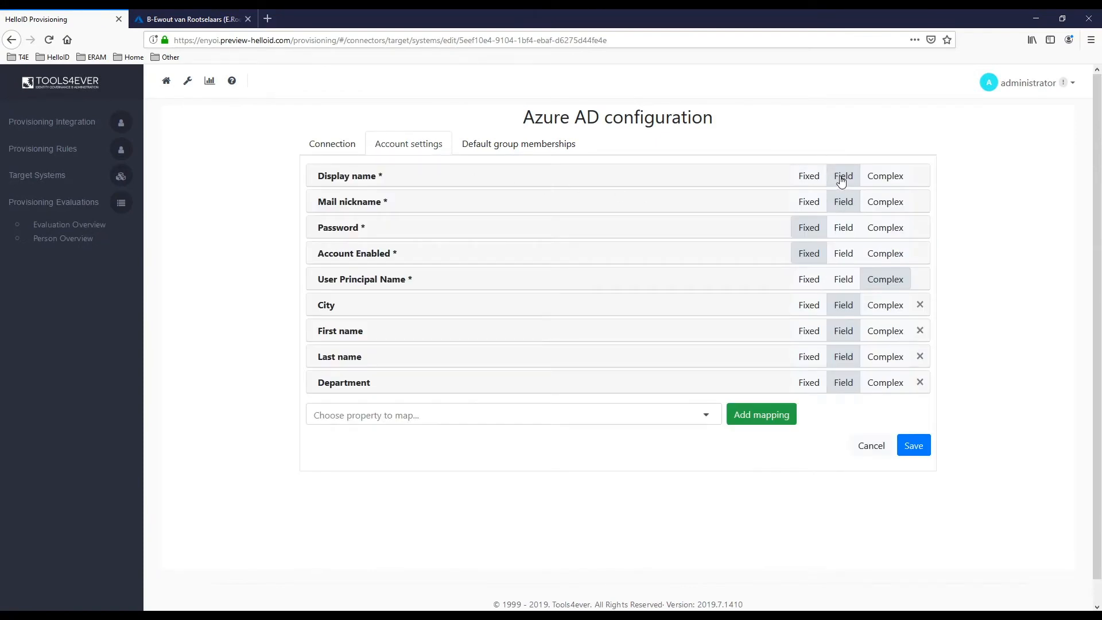
Map the Display name property to the Name.NickName field
left_click(753, 184)
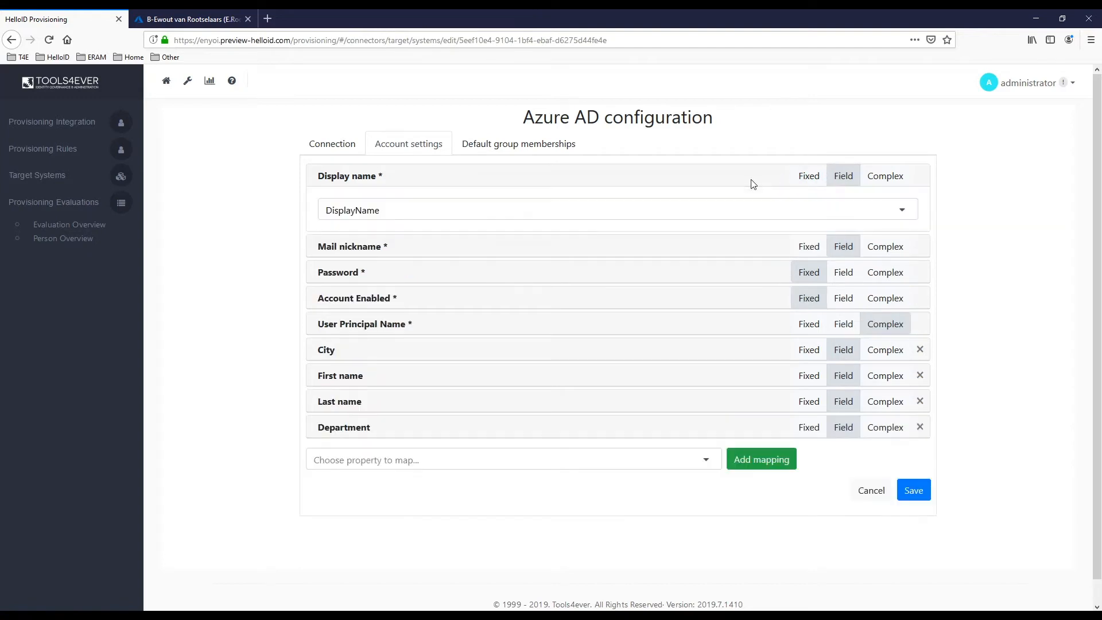
left_click(749, 208)
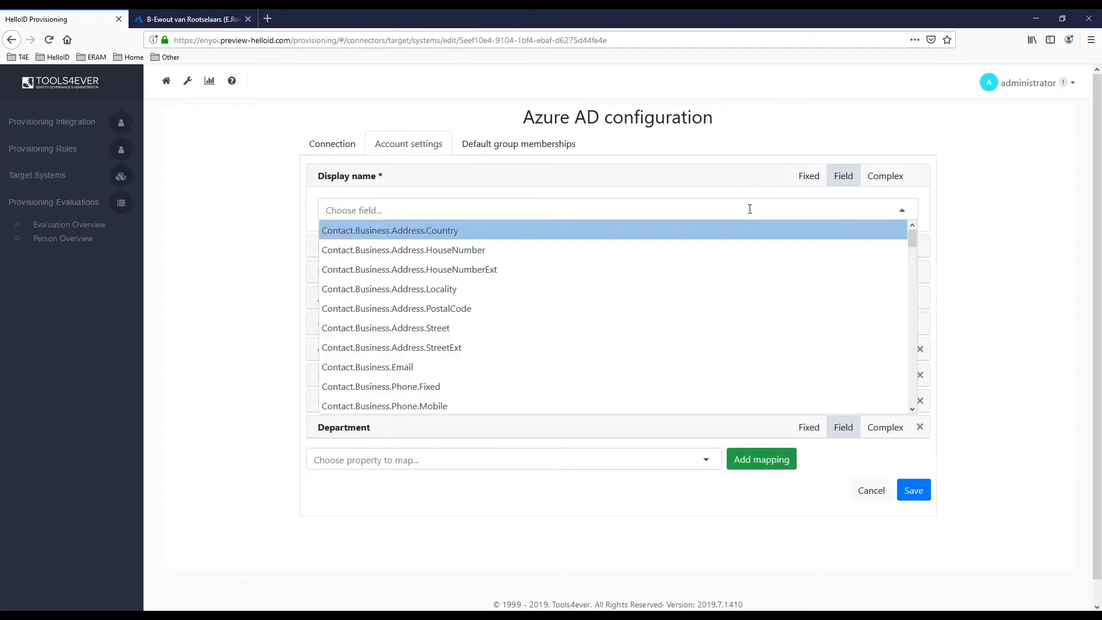
type("nick")
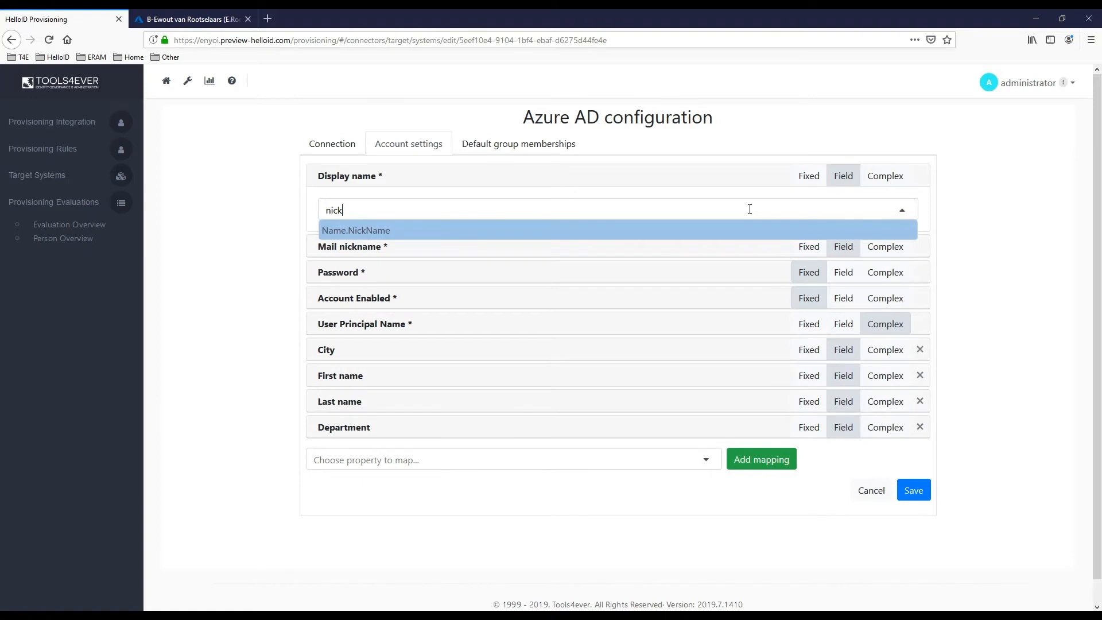
left_click(683, 232)
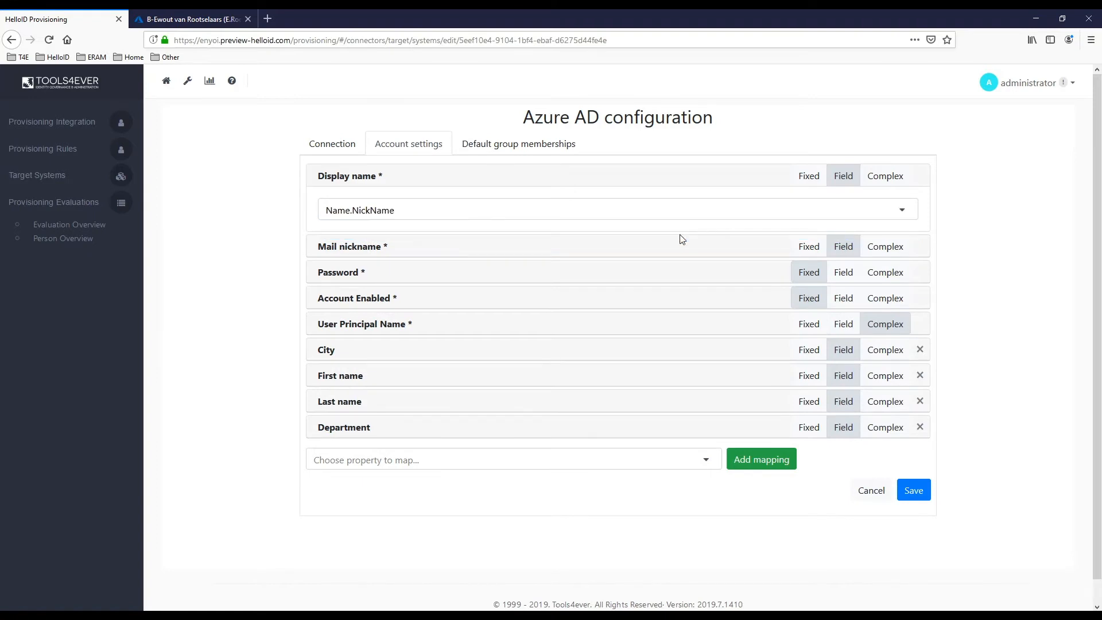
Map the Display name property back to the DisplayName field
left_click(388, 210)
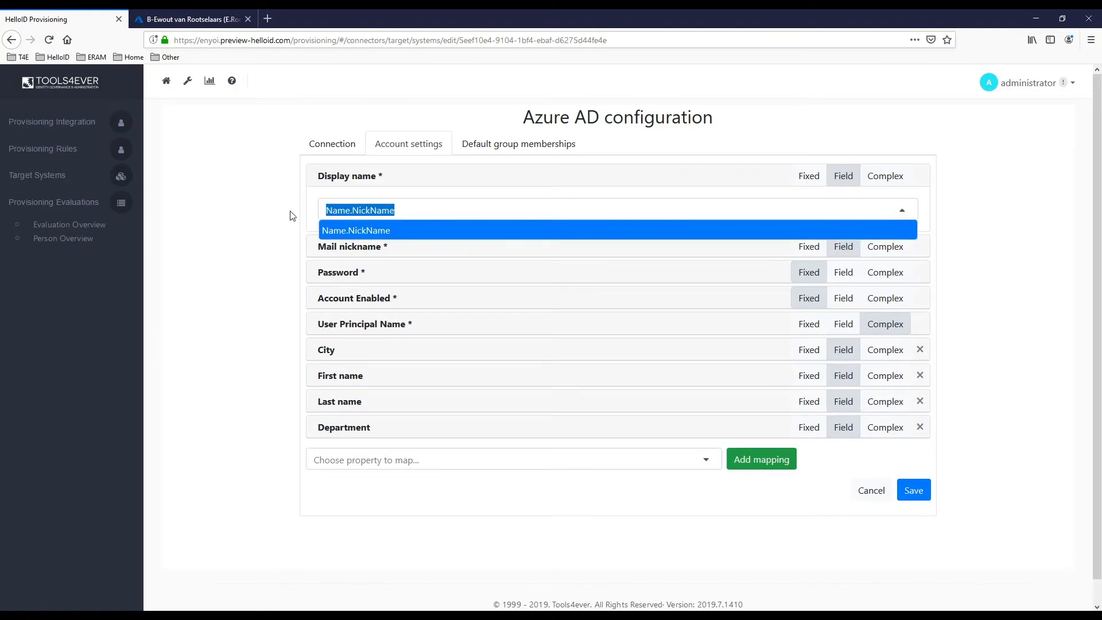
type("di")
left_click(353, 235)
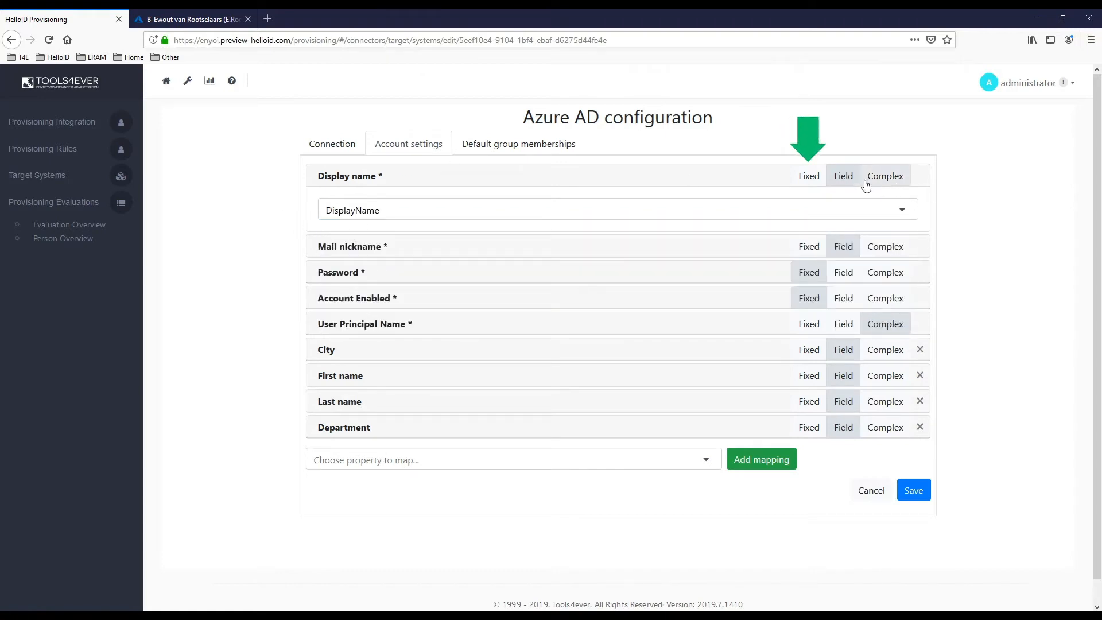
Switch the Display name mapping to Fixed and enter a person's first name as its value
left_click(809, 182)
left_click(678, 214)
type("Tjeerd")
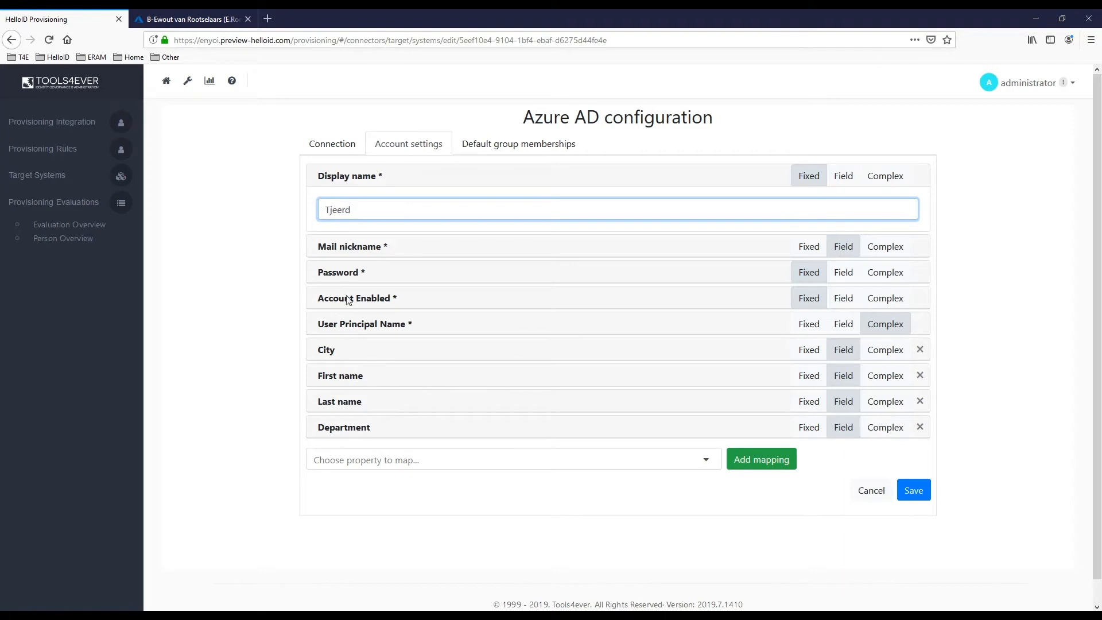
Inspect the fixed value of the Password mapping and switch the Display name mapping back to Field
left_click(368, 272)
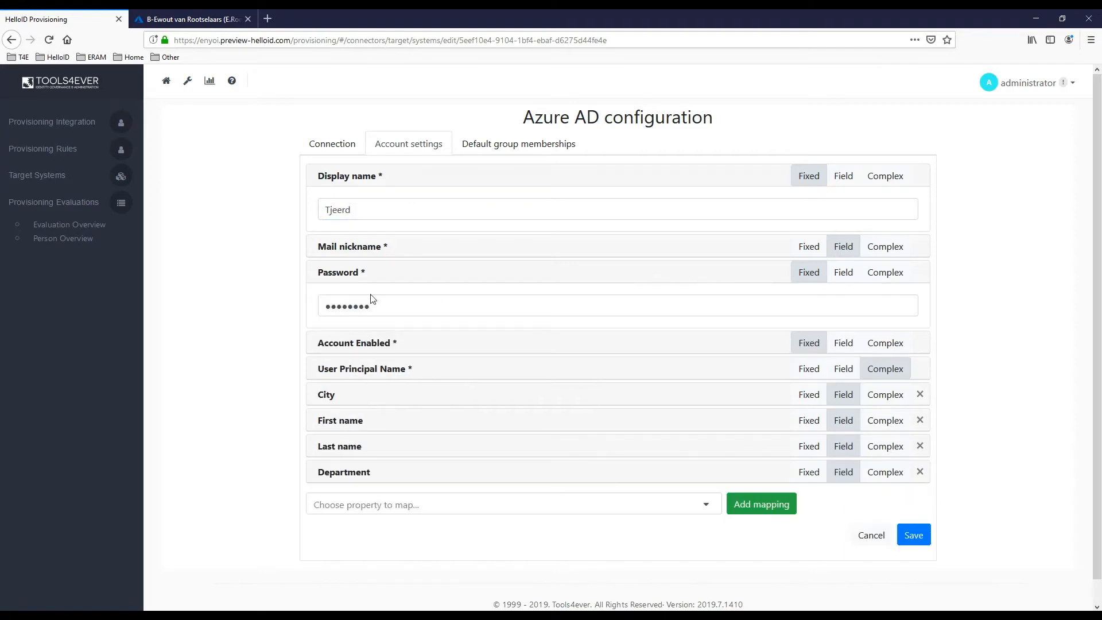
left_click_drag(375, 310, 317, 305)
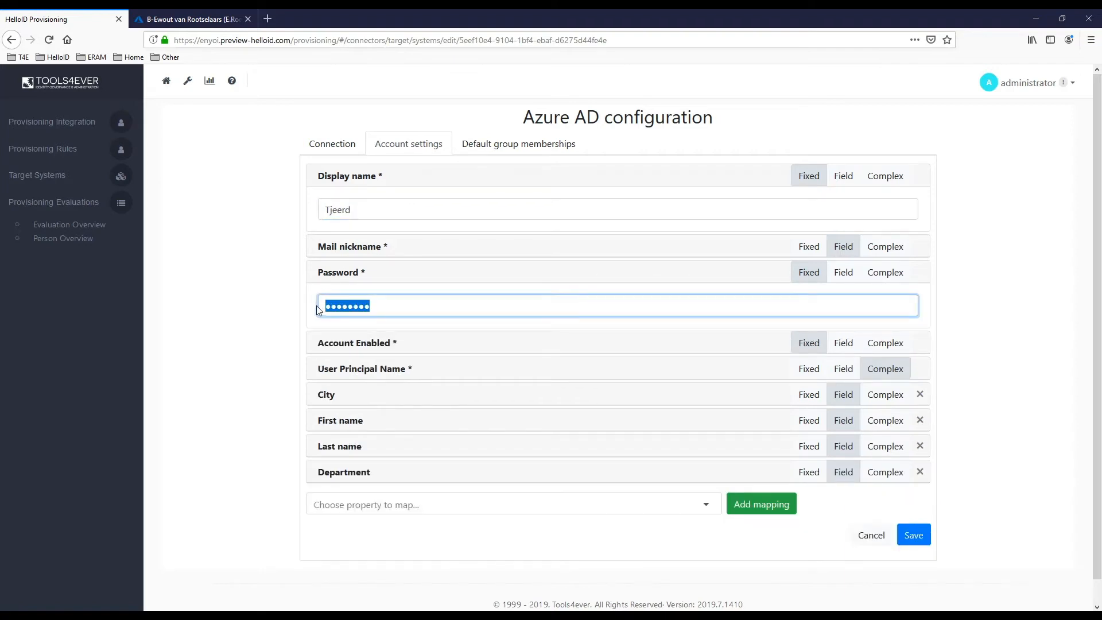
left_click(847, 178)
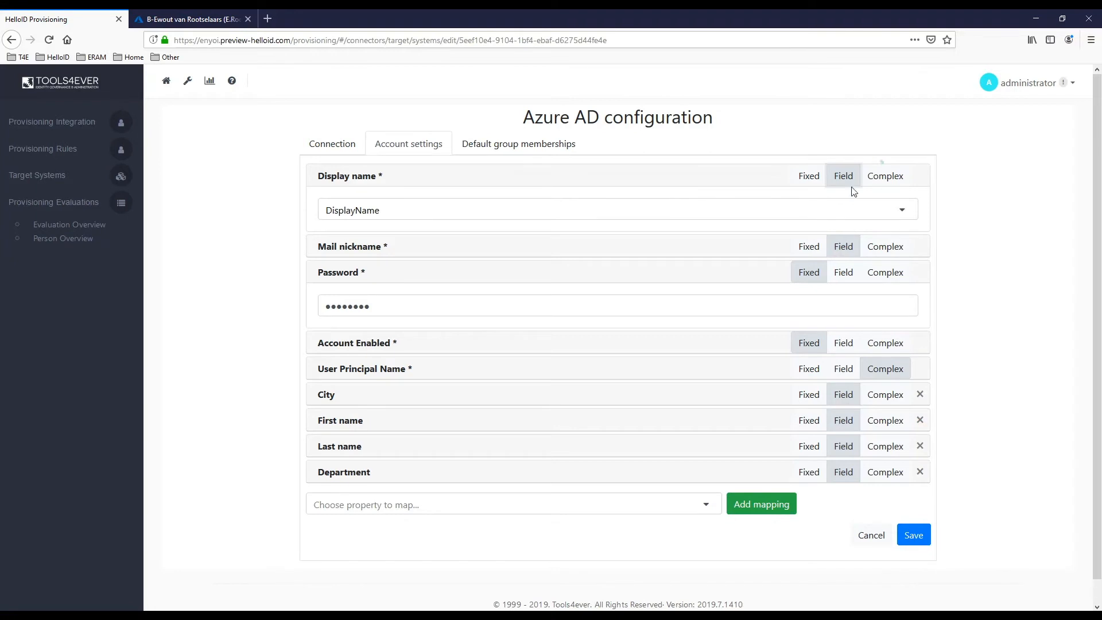
Switch the Display name mapping to Complex, inspect the Person variable in its script's return statement, and collapse the mapping
left_click(886, 177)
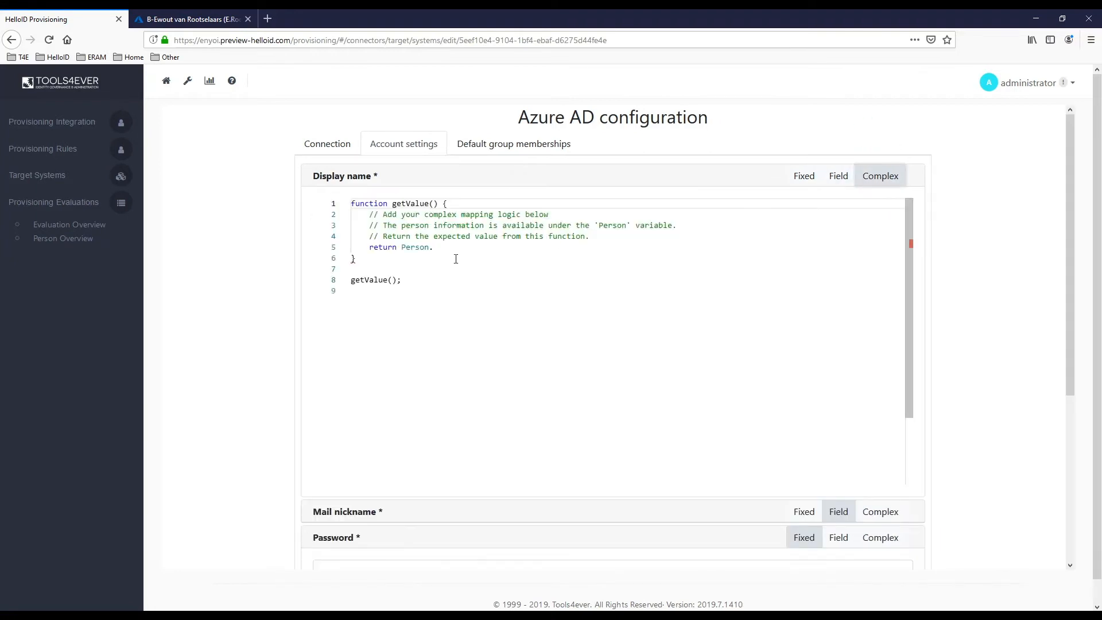
left_click(429, 246)
type(".")
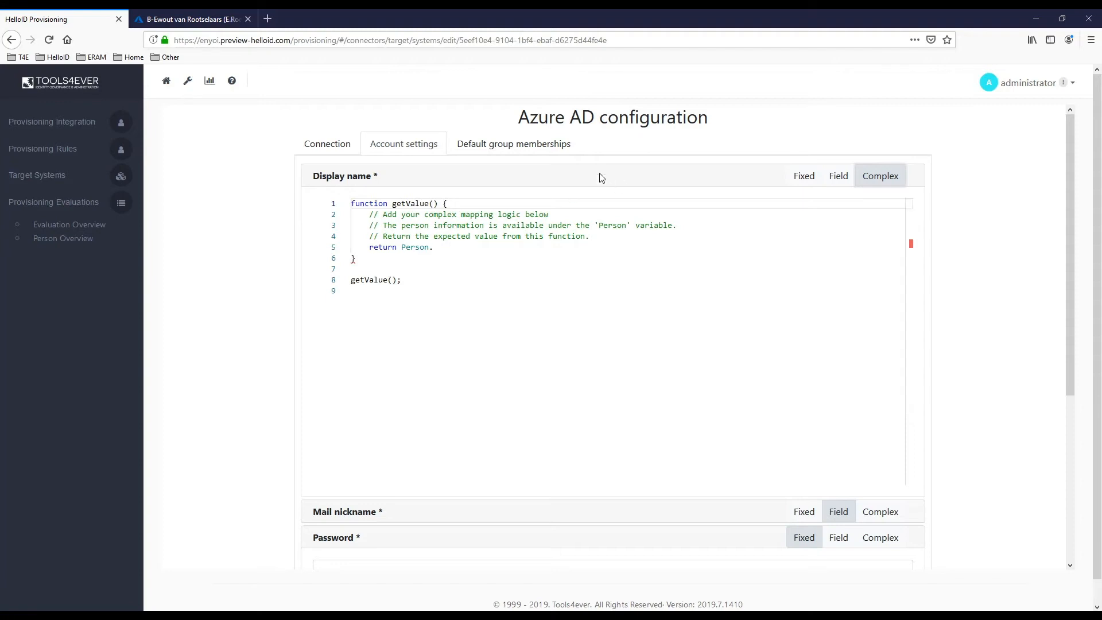
left_click(343, 172)
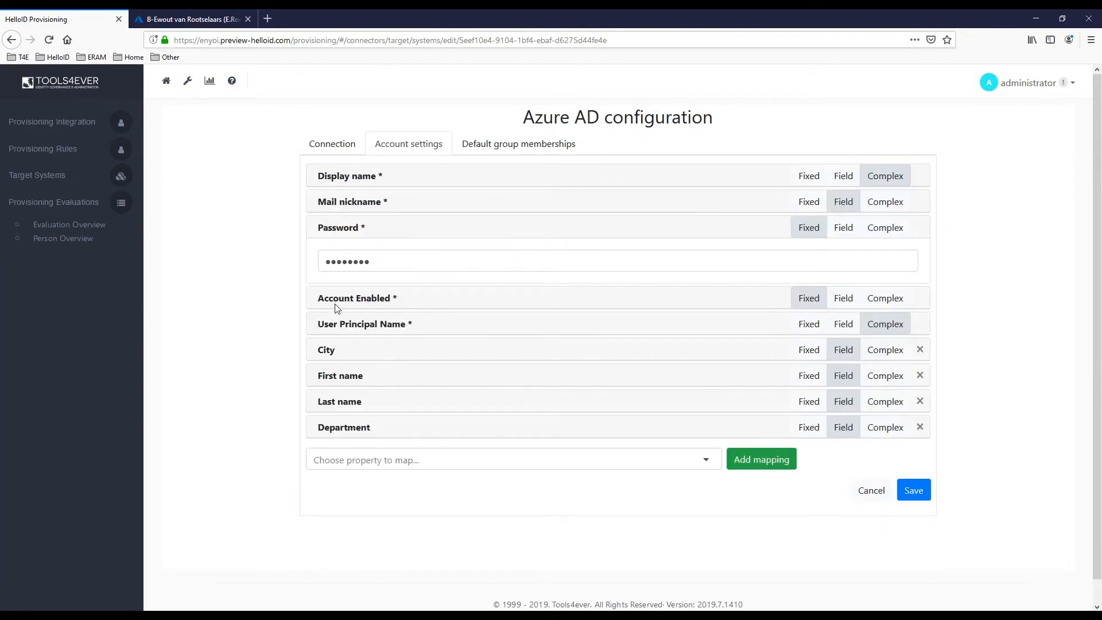
left_click(341, 324)
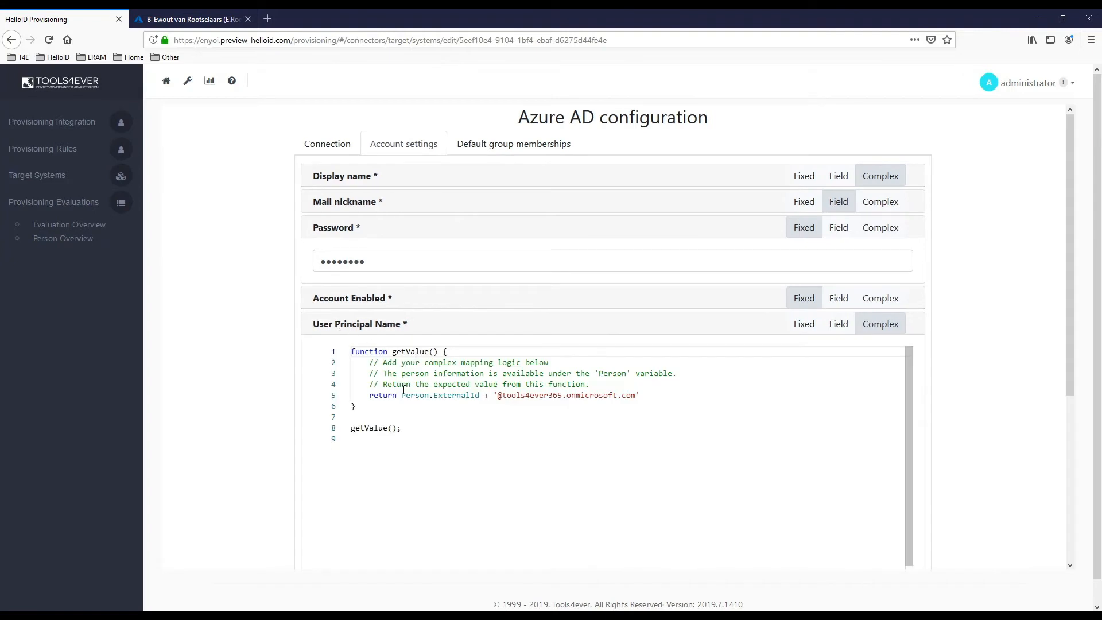
left_click_drag(402, 396, 480, 397)
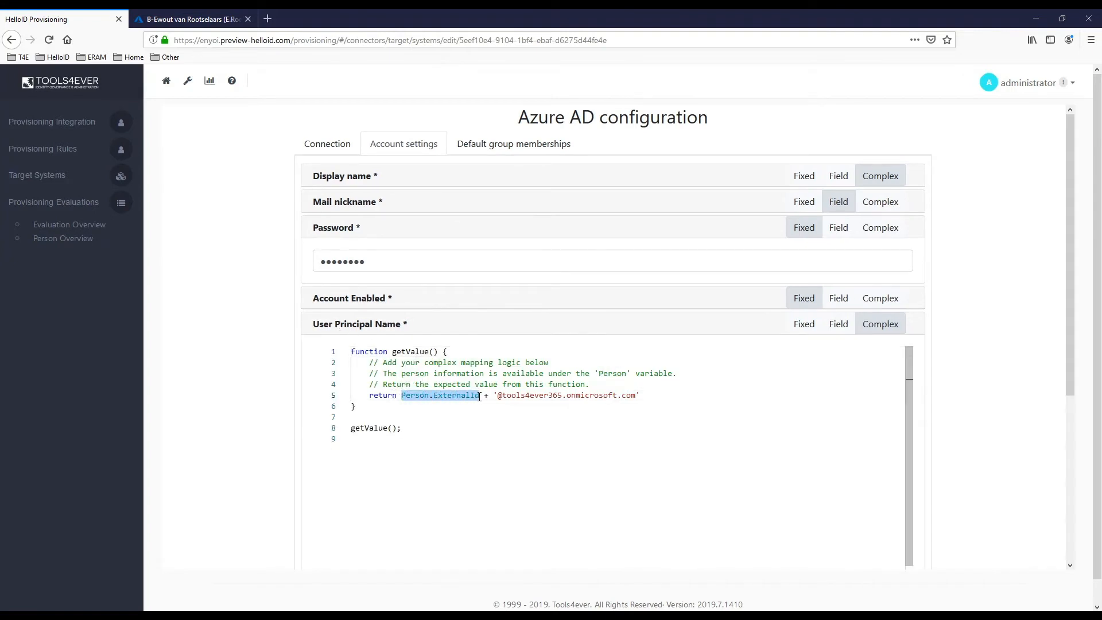
left_click_drag(645, 395, 484, 396)
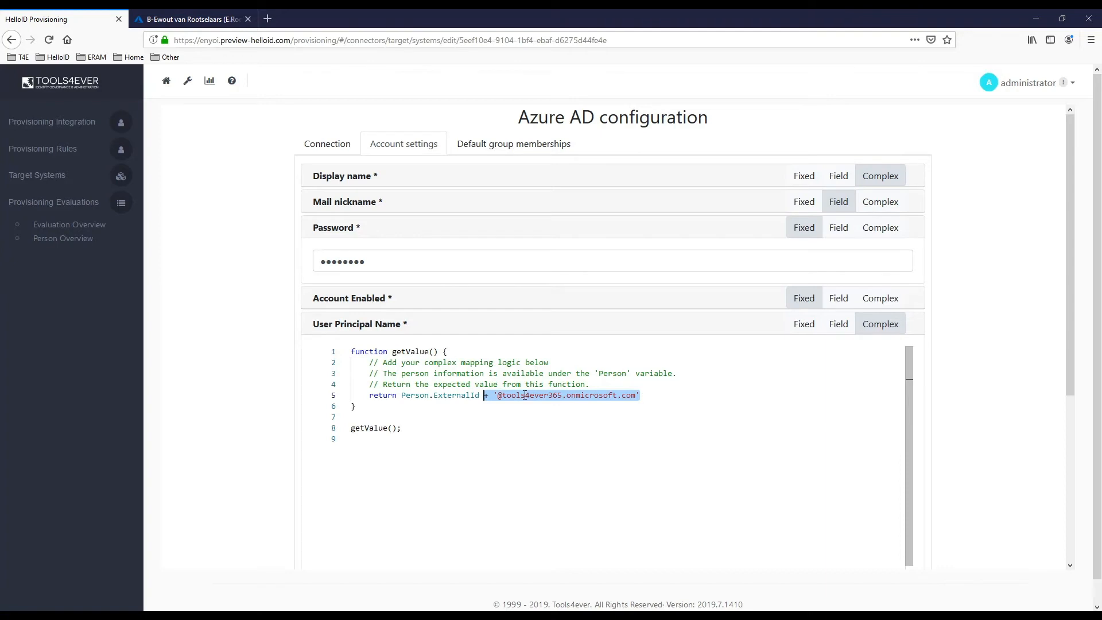
key("ctrl+BackSpace")
key("ctrl+BackSpace")
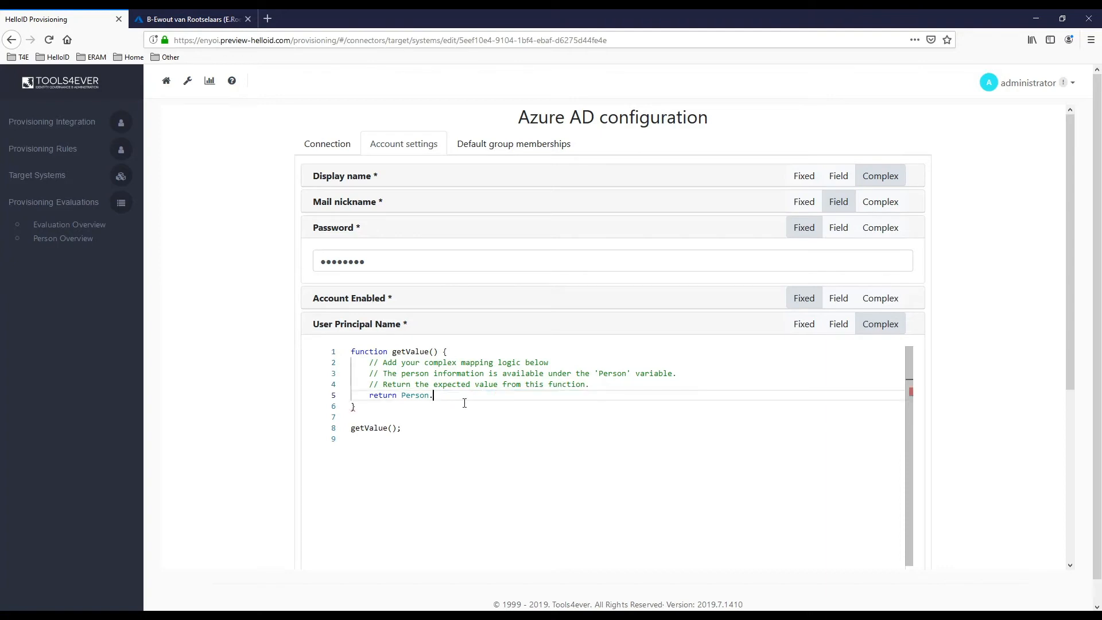
Try the ExternalId and DisplayName properties in the User Principal Name script, ending its return statement as "return Person.ExternalId"
type("ExternalI")
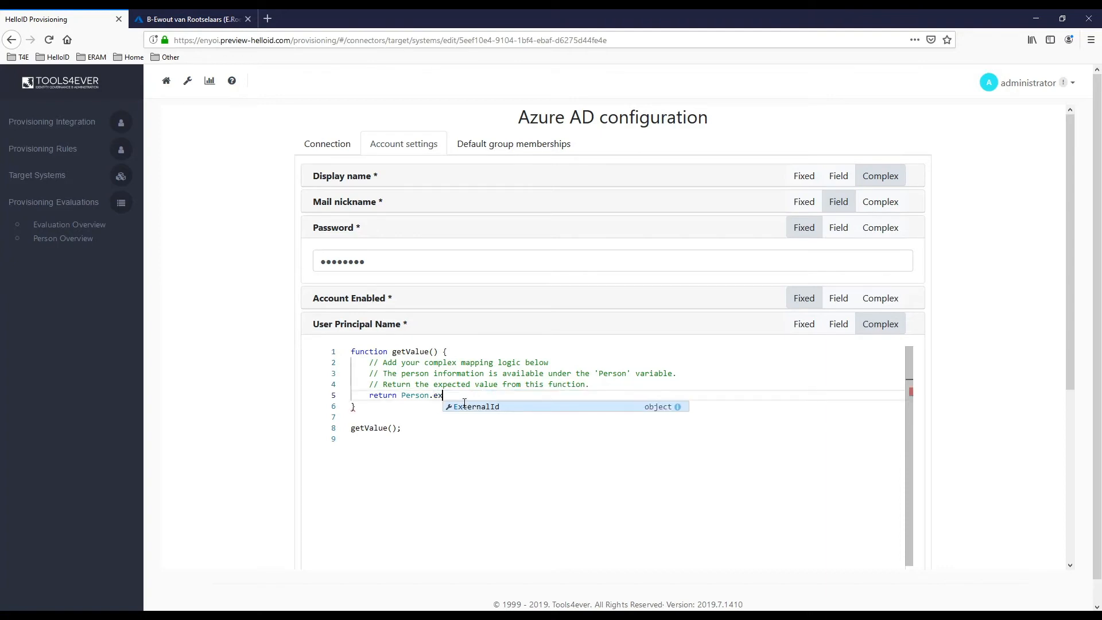
key("BackSpace")
key("BackSpace")
key("BackSpace")
key("BackSpace")
key("BackSpace")
key("BackSpace")
key("BackSpace")
key("BackSpace")
key("BackSpace")
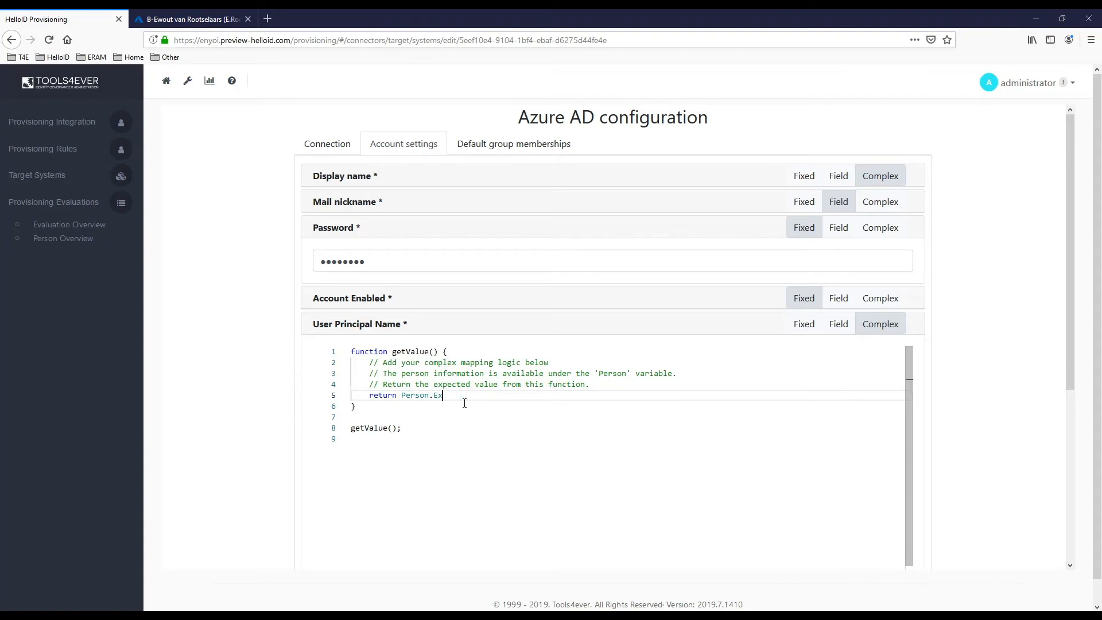
type("d")
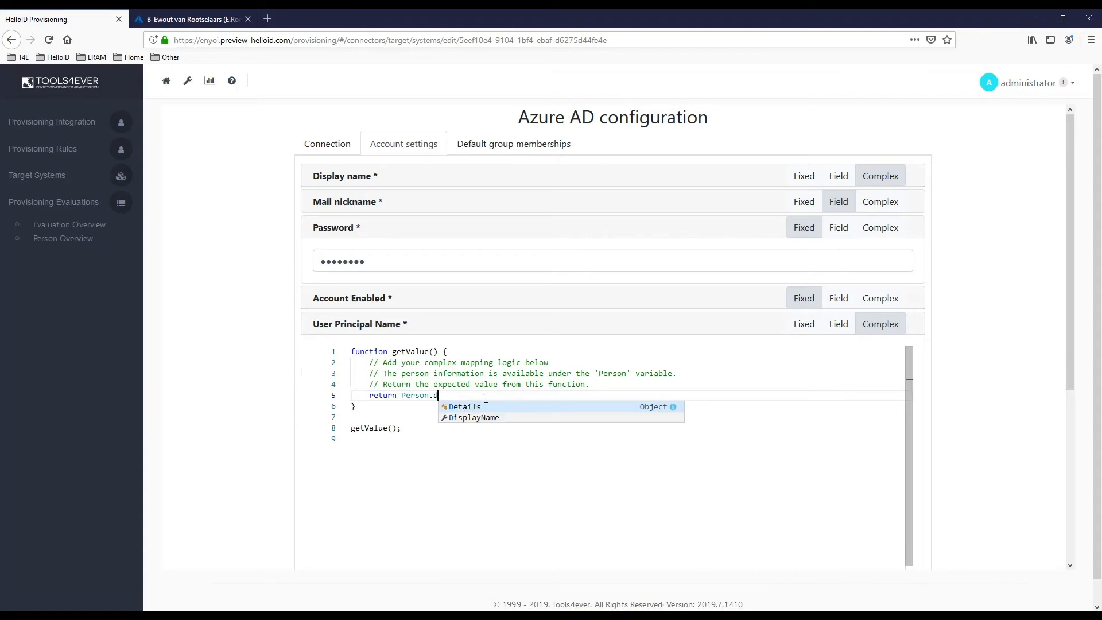
left_click(475, 419)
left_click_drag(485, 396, 434, 397)
key("BackSpace")
type("ExternalId")
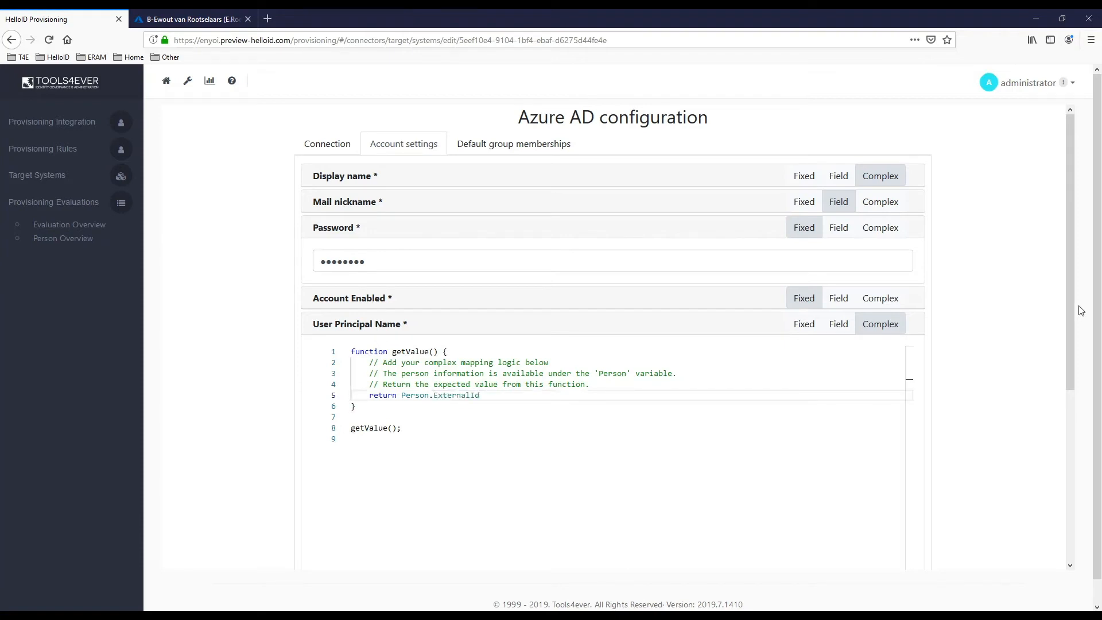
Add another example_group_12345 group to the default group memberships of the Azure AD target system
left_click(493, 145)
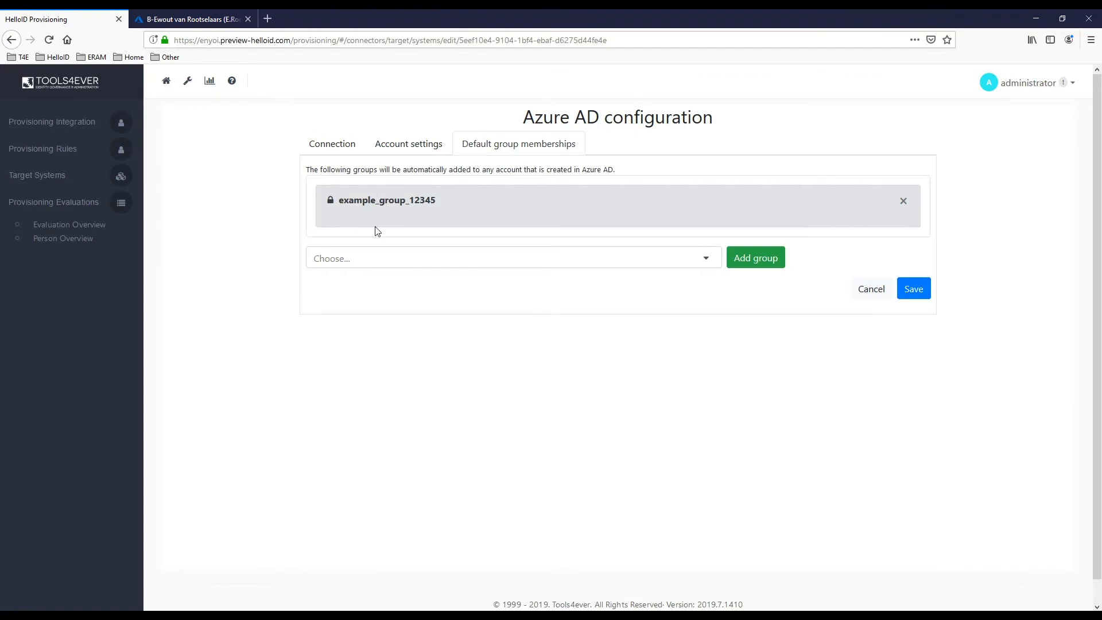
left_click(453, 263)
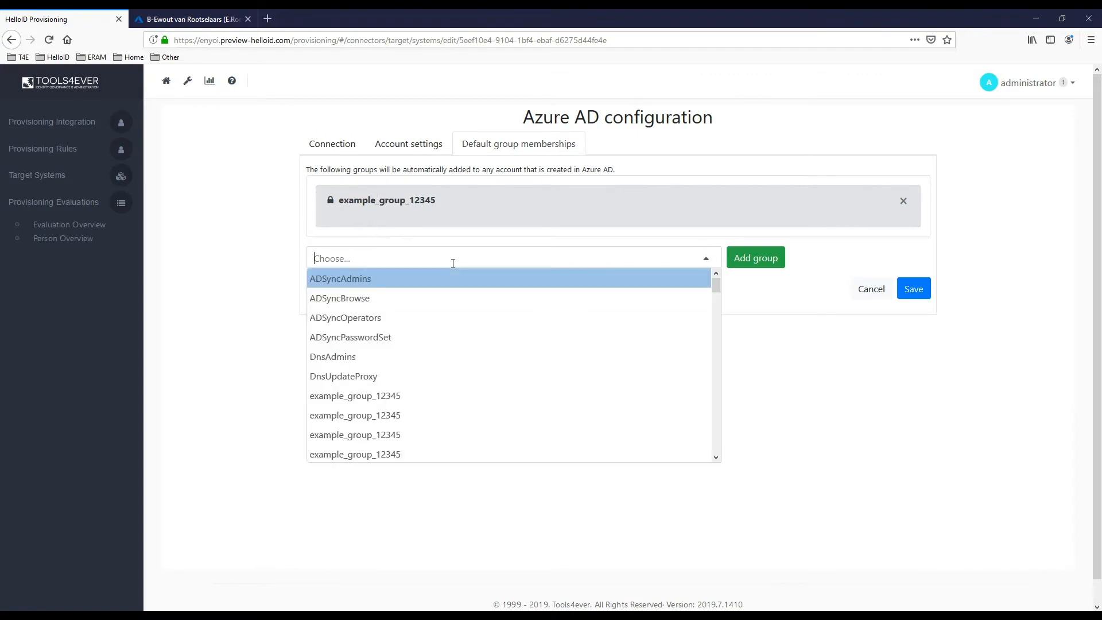
left_click(401, 415)
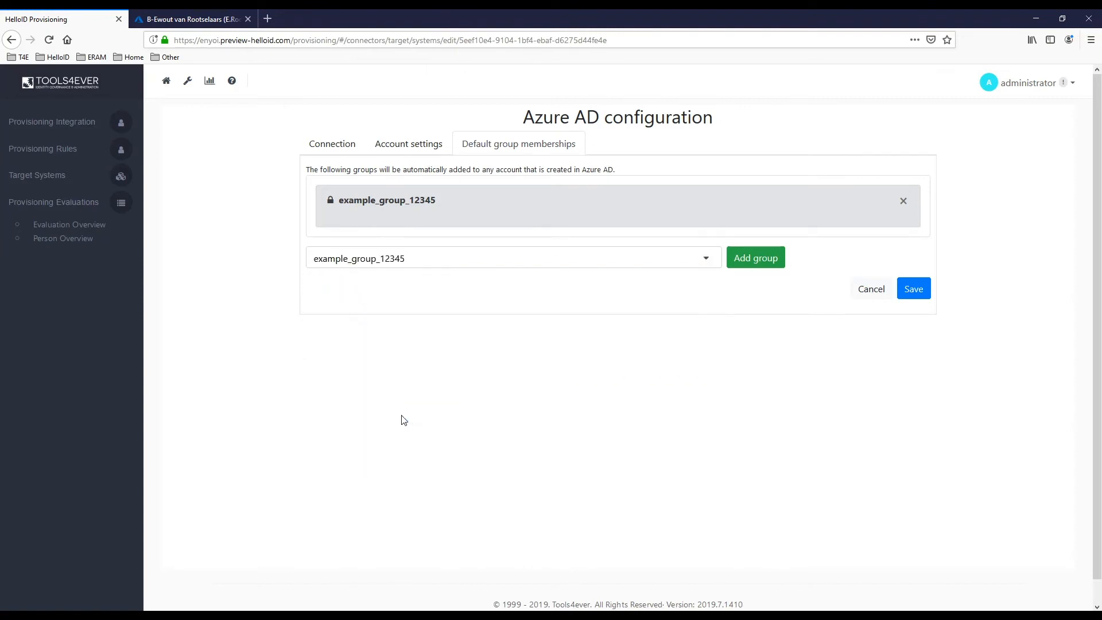
left_click(752, 261)
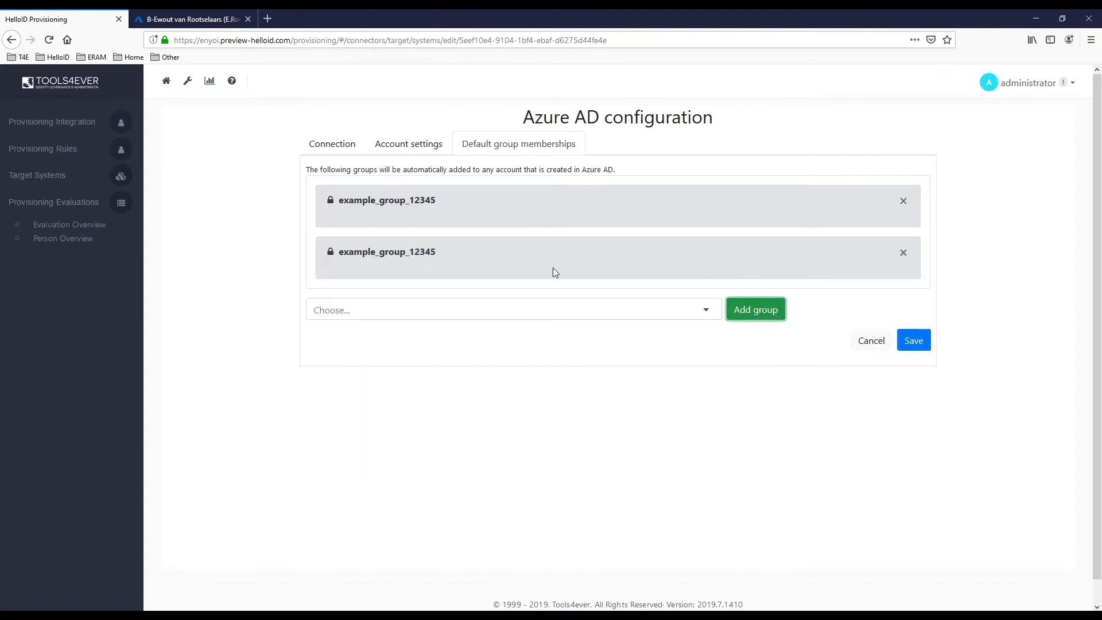
Examine the field priorities and sort orders in the Primary Contract configuration, leaving without saving
left_click(48, 124)
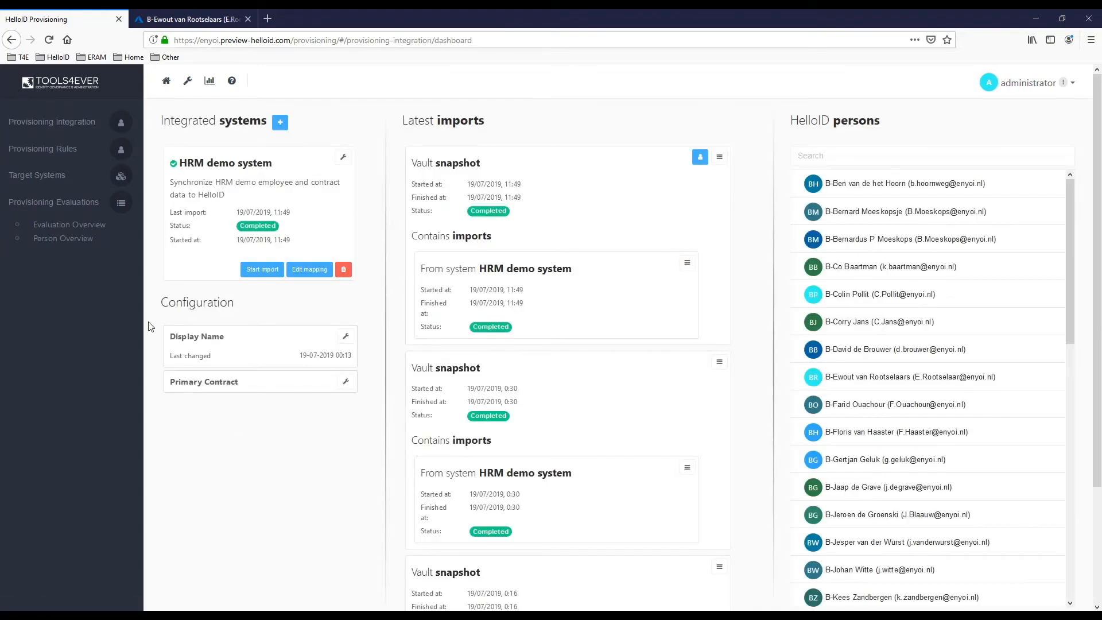
left_click(346, 384)
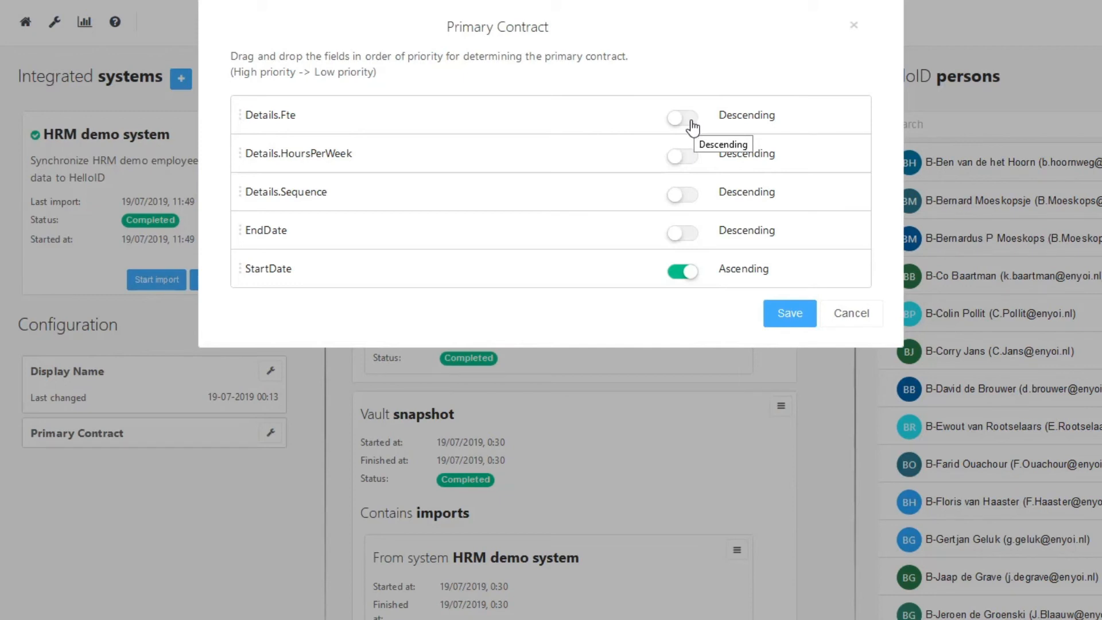
left_click(853, 315)
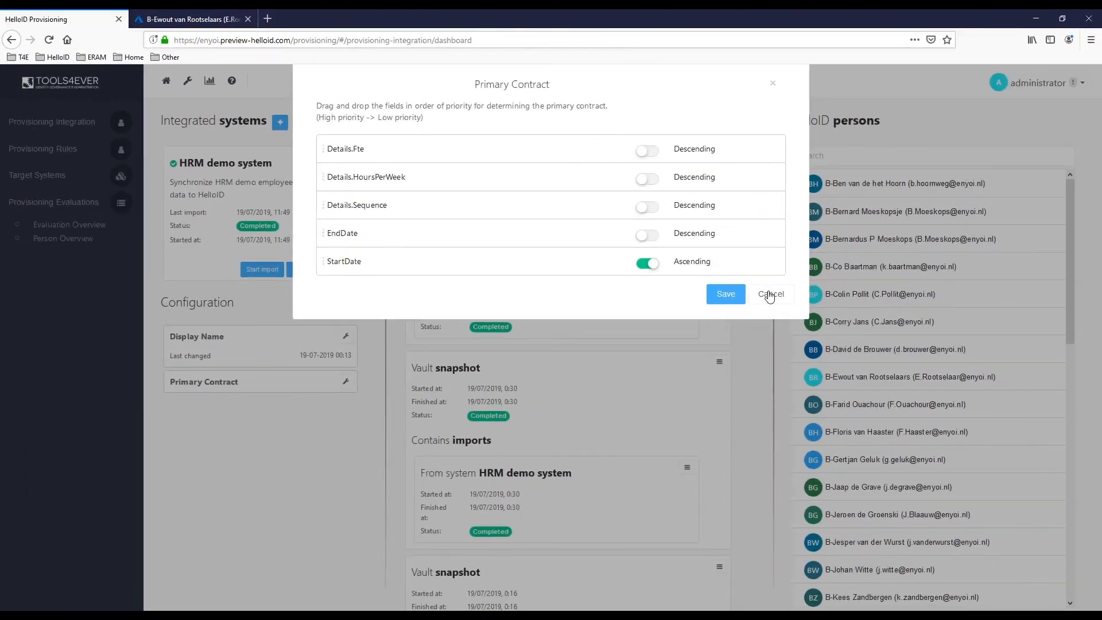
Open the HRM demo system's mapping and examine the raw data and mapping preview of the first imported person
left_click(297, 271)
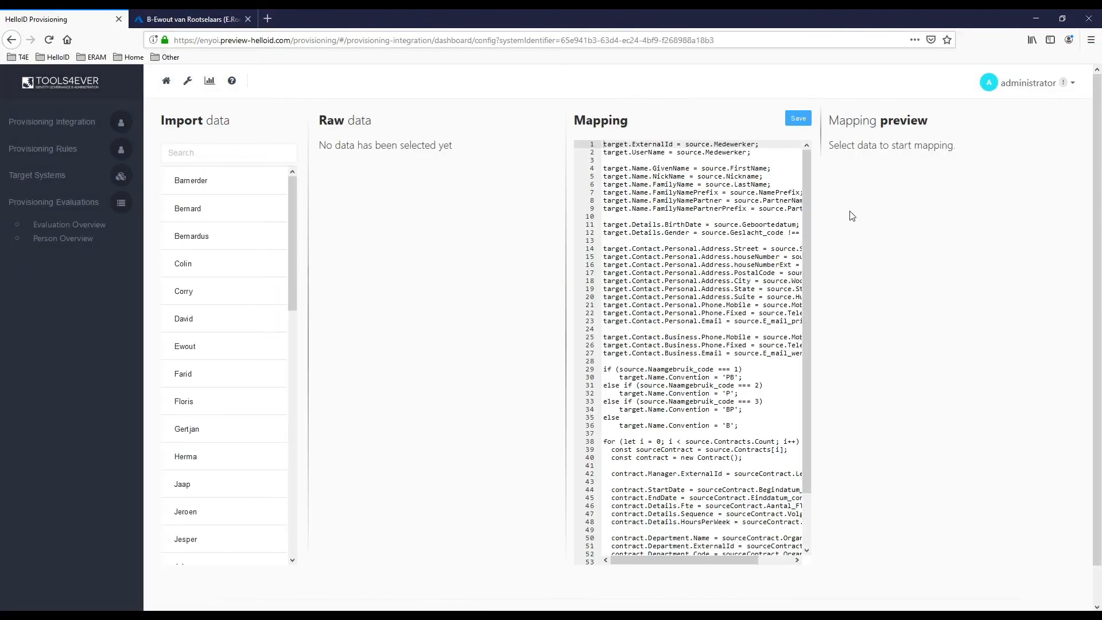
left_click(184, 182)
mouse_move(1063, 210)
left_mouse_down()
mouse_move(1065, 293)
mouse_move(1073, 202)
left_mouse_up()
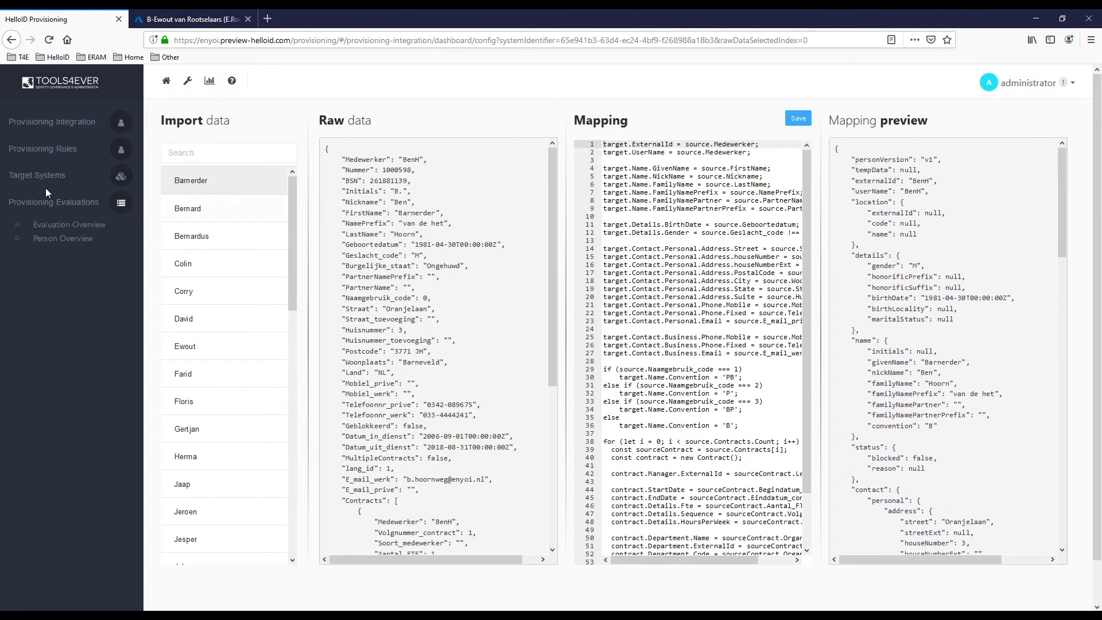
Add a Country mapping to the account settings of the Microsoft Azure AD target system
left_click(9, 181)
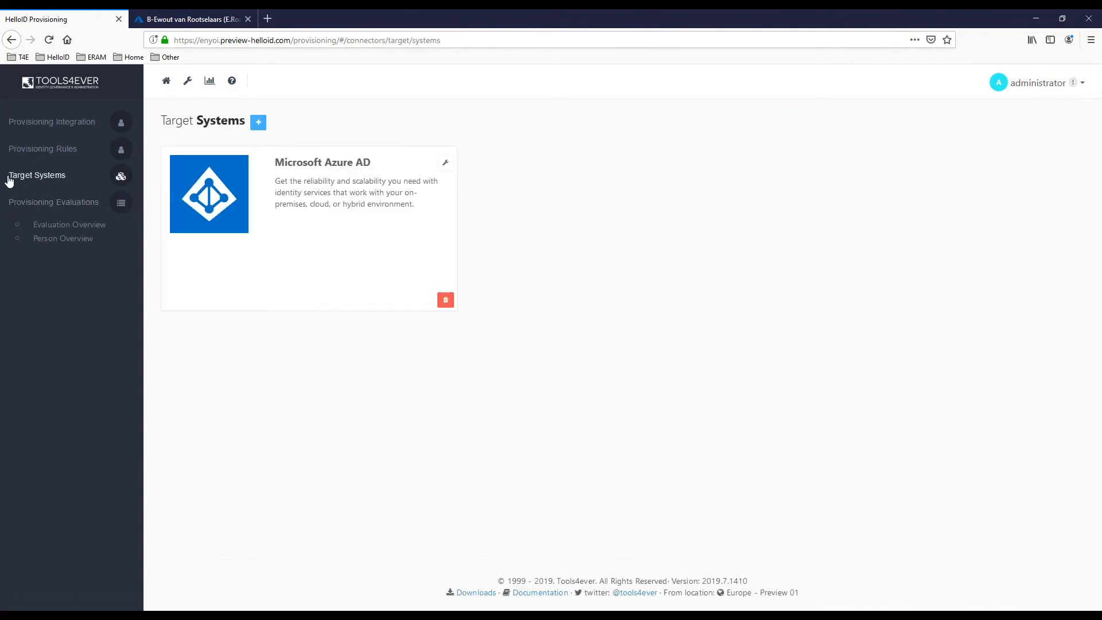
left_click(445, 166)
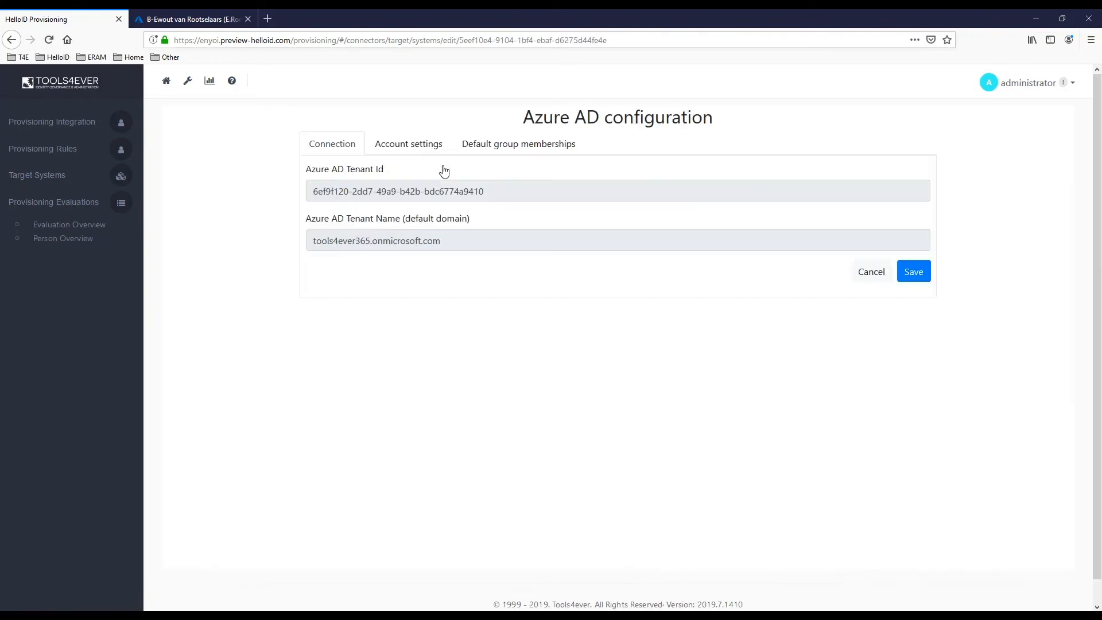
left_click(399, 144)
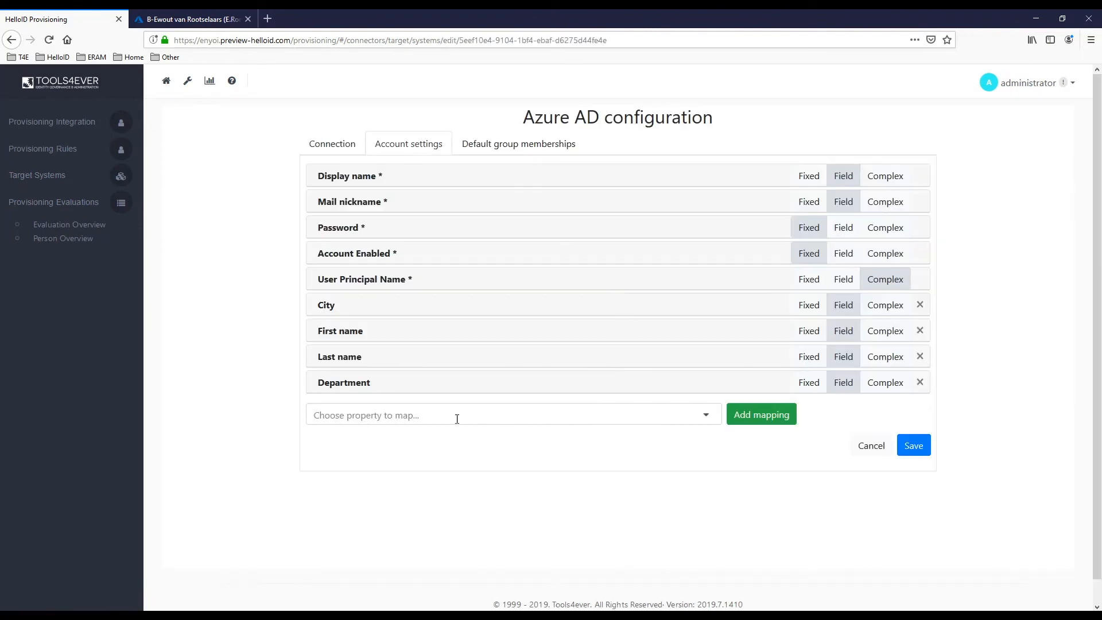
left_click(399, 416)
left_click(359, 454)
left_click(758, 419)
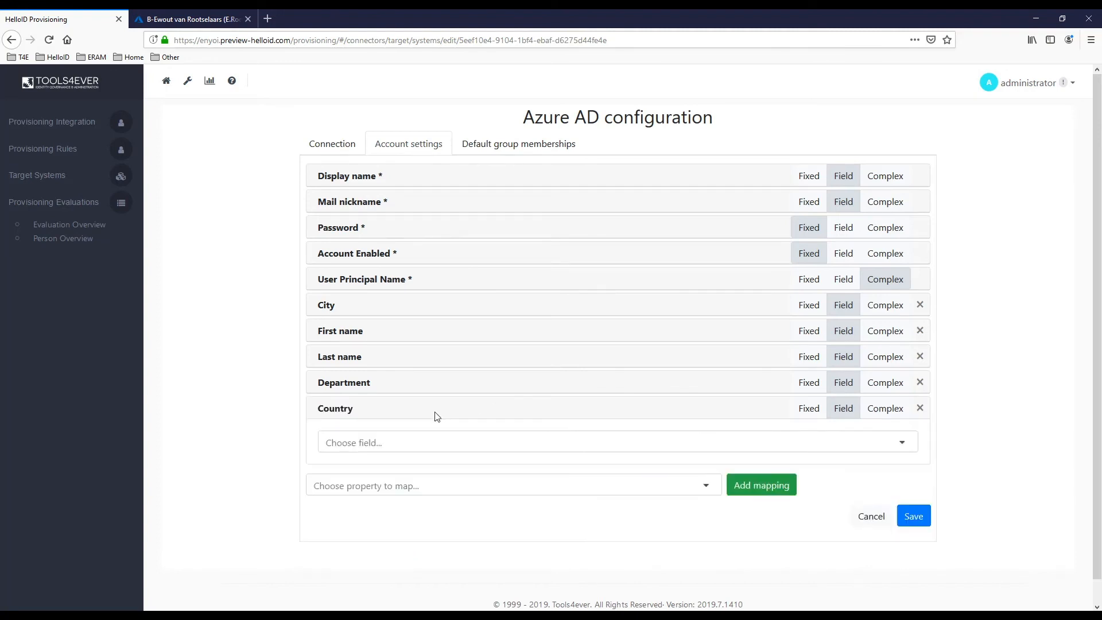
Filter the Country mapping's source fields by "prima" and browse the PrimaryContract fields
left_click(417, 441)
type("prima")
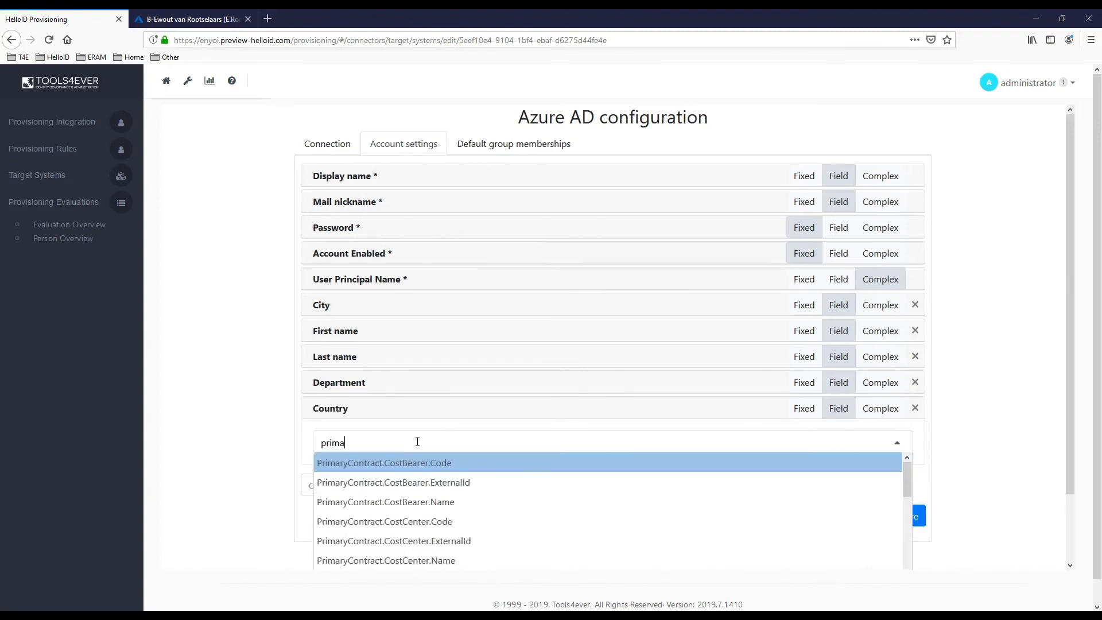
mouse_move(906, 478)
left_mouse_down()
mouse_move(907, 542)
mouse_move(901, 467)
left_mouse_up()
Remove the "{Name.Convention}-" prefix from display name format B, save the configuration and start a new HRM demo system import
left_click(50, 122)
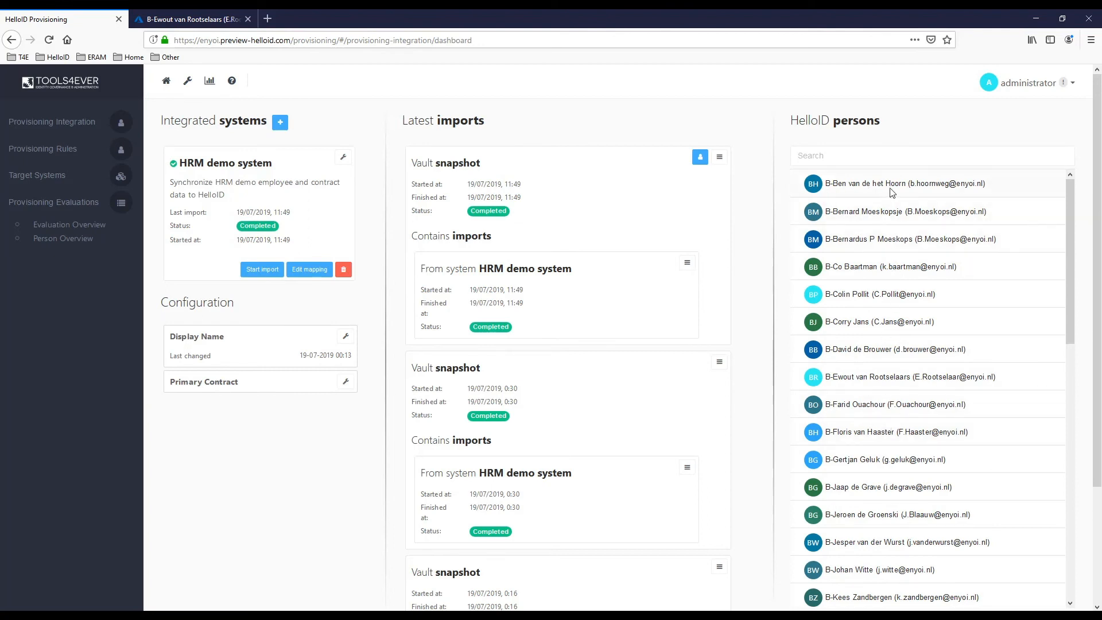
left_click(345, 337)
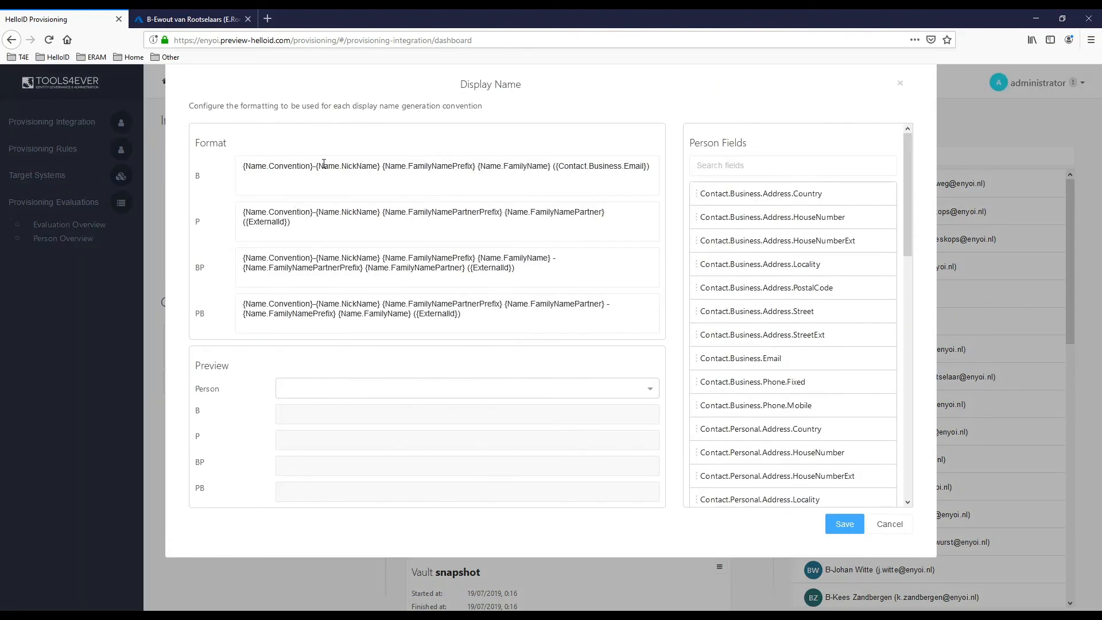
left_click_drag(316, 166, 239, 173)
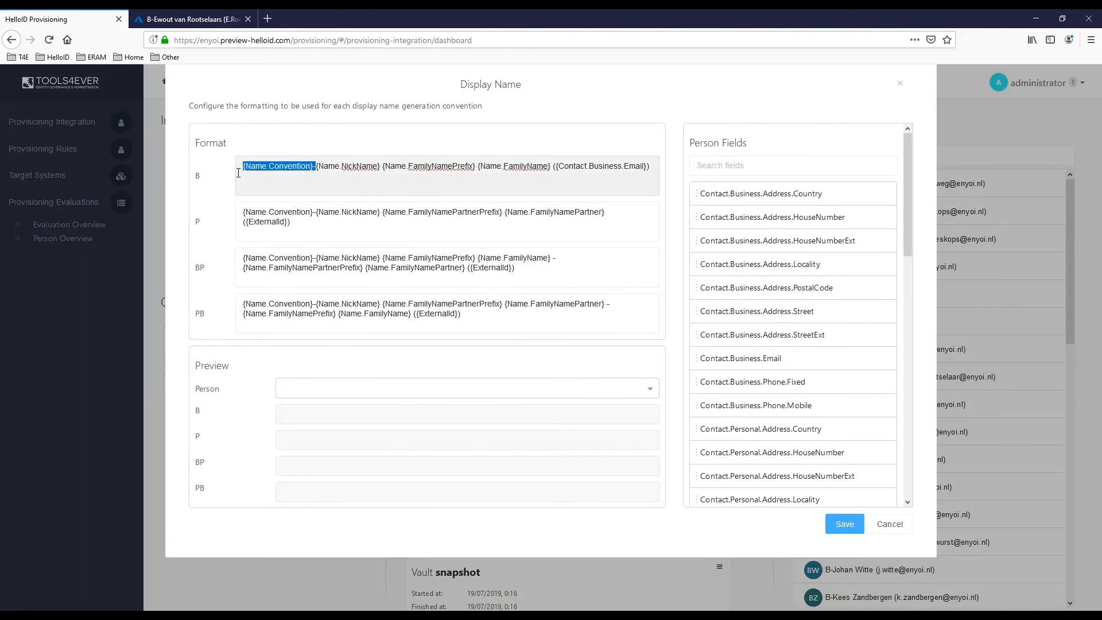
key("Delete")
left_click(844, 524)
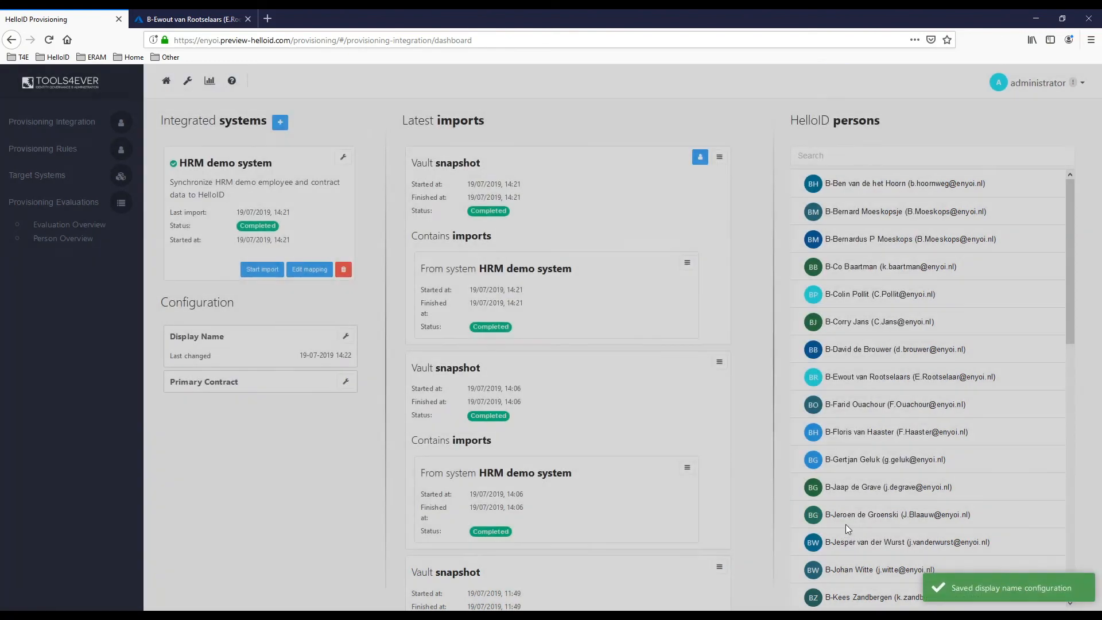
left_click(261, 269)
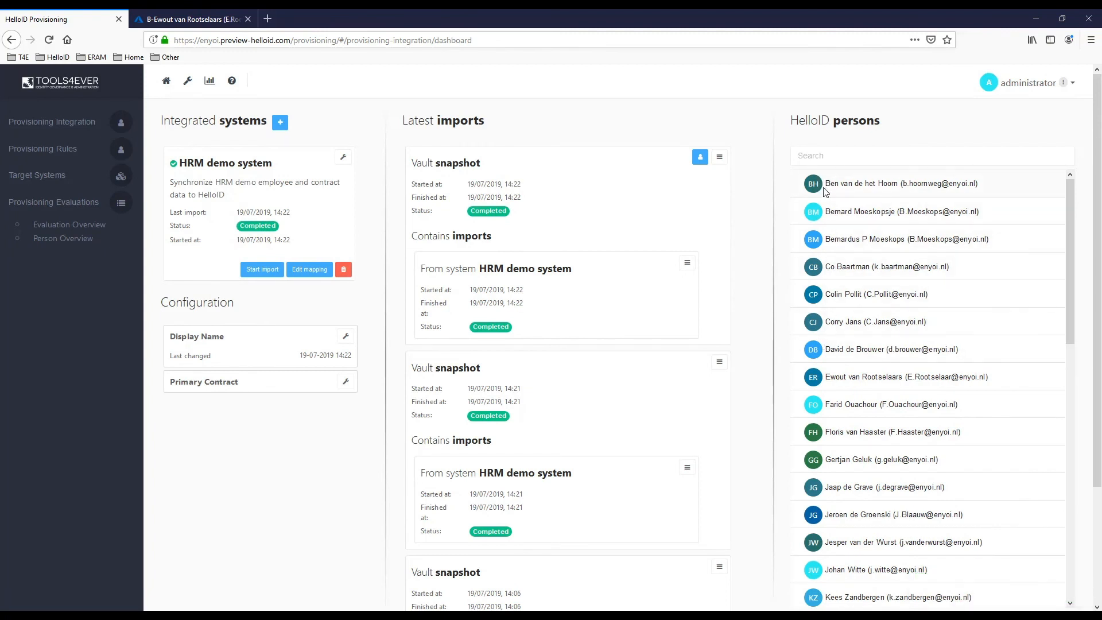
Delete {Contact.Business.Email} from display name format B, leaving the empty parentheses at its end
left_click(346, 337)
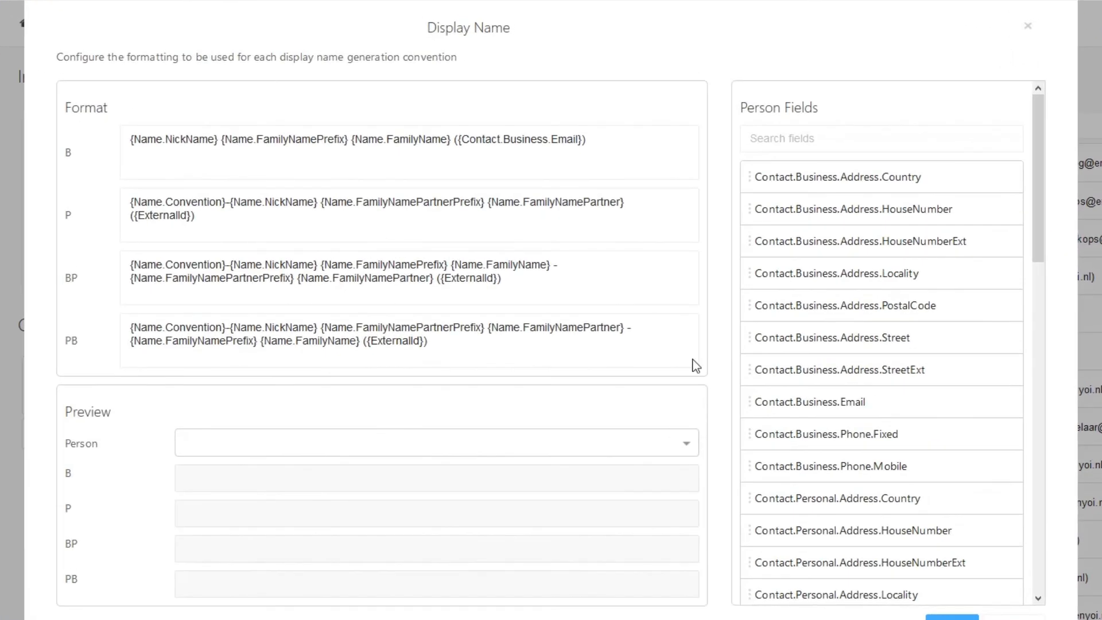
left_click(583, 139)
key("BackSpace")
key("BackSpace")
key("BackSpace")
key("BackSpace")
key("BackSpace")
key("BackSpace")
key("BackSpace")
key("BackSpace")
key("BackSpace")
key("BackSpace")
key("BackSpace")
key("BackSpace")
key("BackSpace")
key("BackSpace")
key("BackSpace")
key("BackSpace")
key("BackSpace")
key("BackSpace")
key("BackSpace")
key("BackSpace")
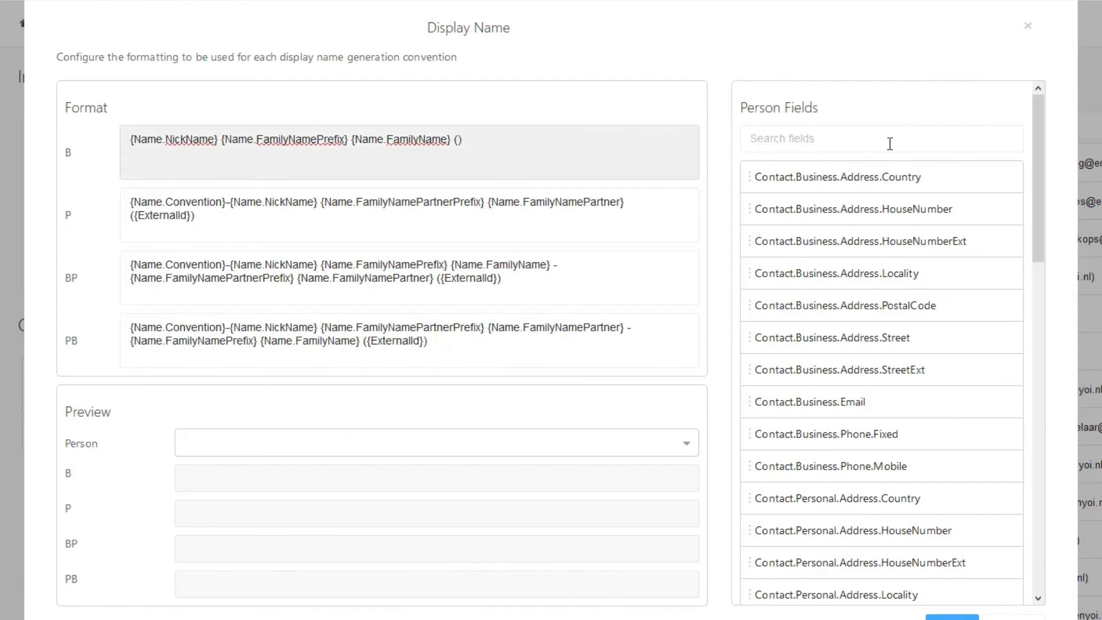
Insert the ExternalId person field inside format B's parentheses, save the display name configuration and start a new HRM demo system import
left_click(799, 138)
type("exter")
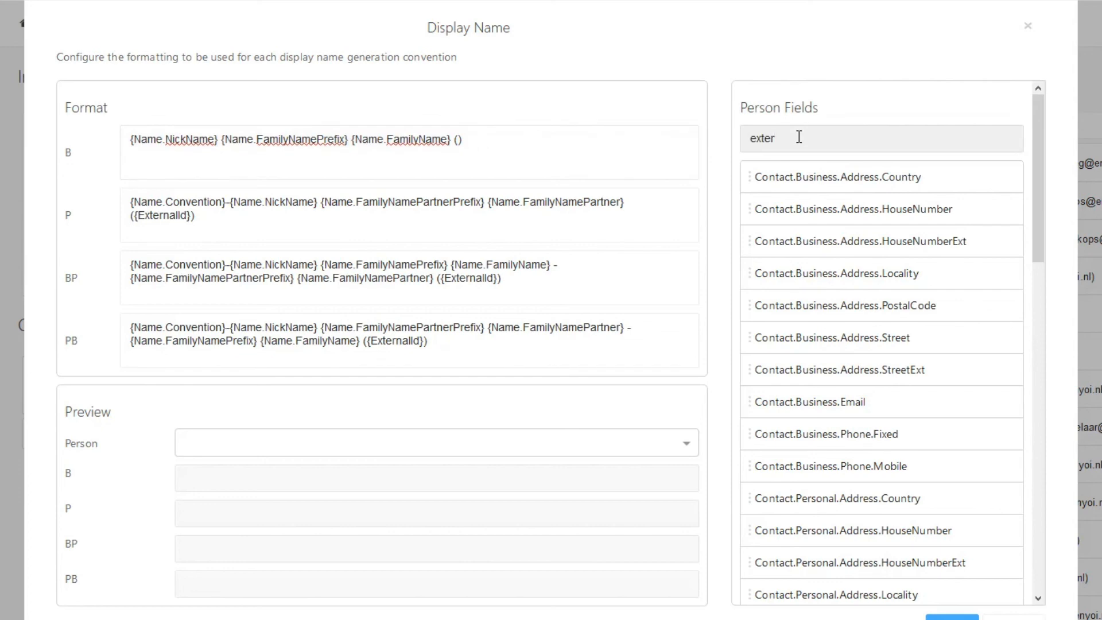
left_click_drag(820, 170, 509, 152)
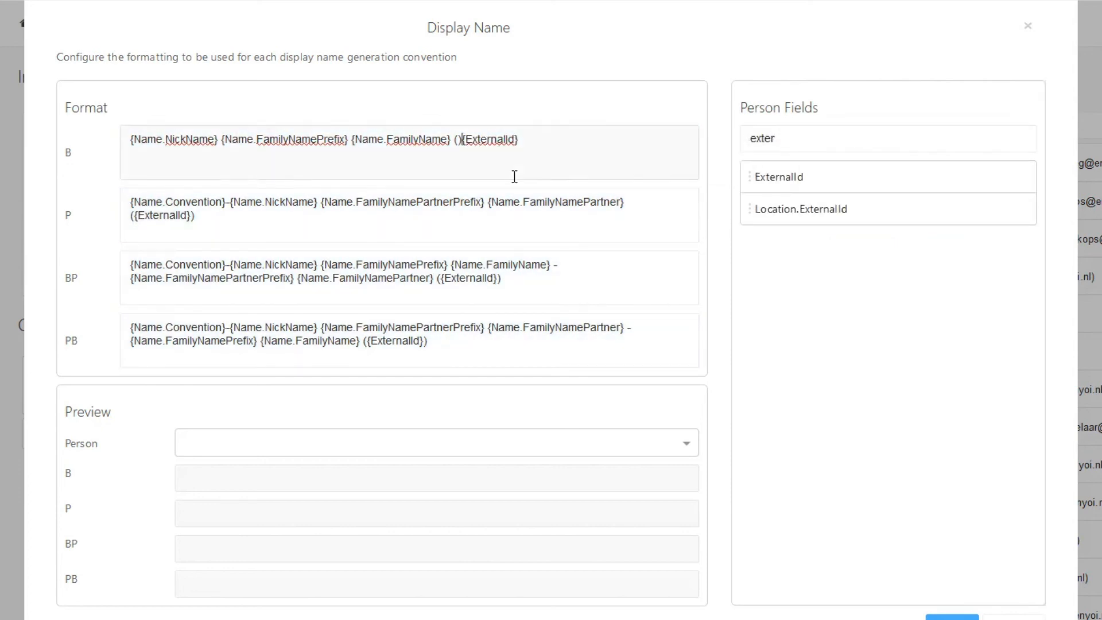
key("BackSpace")
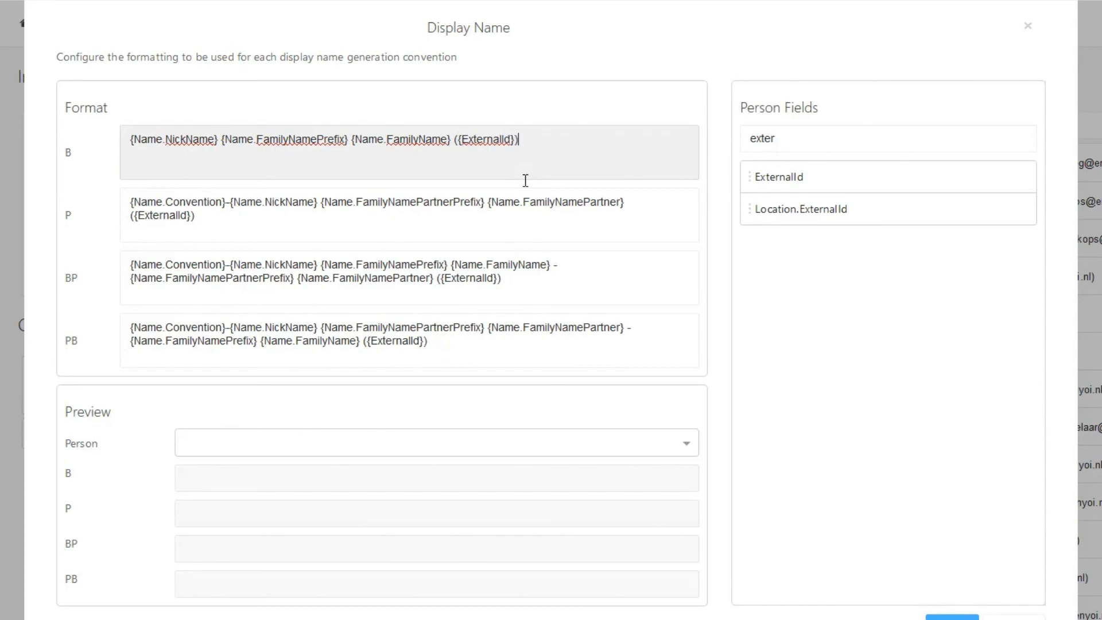
left_click(953, 618)
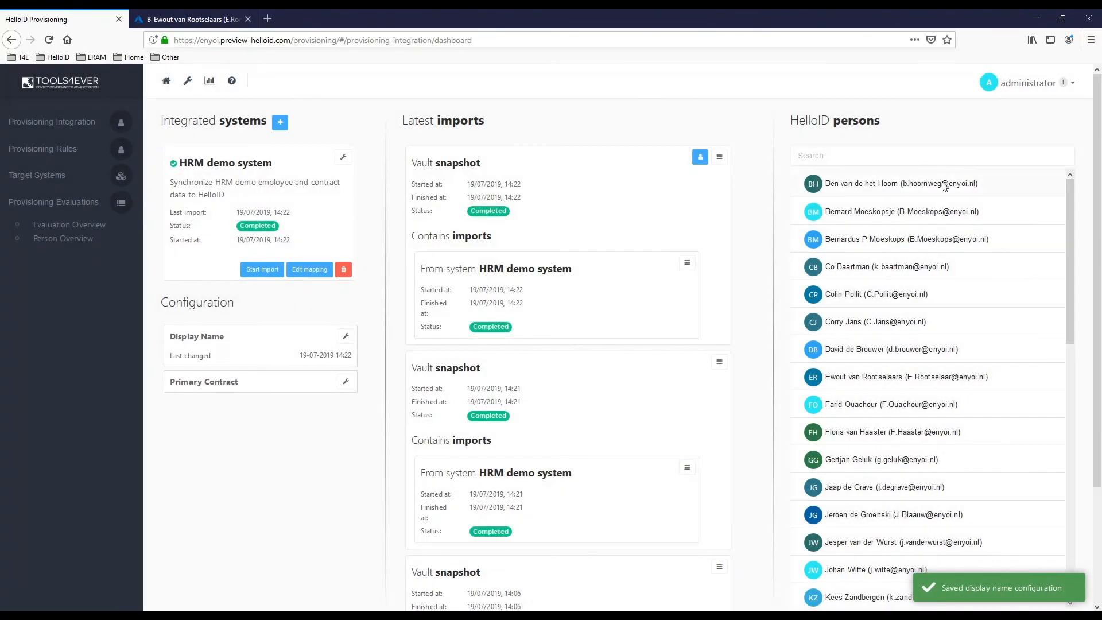
left_click(262, 269)
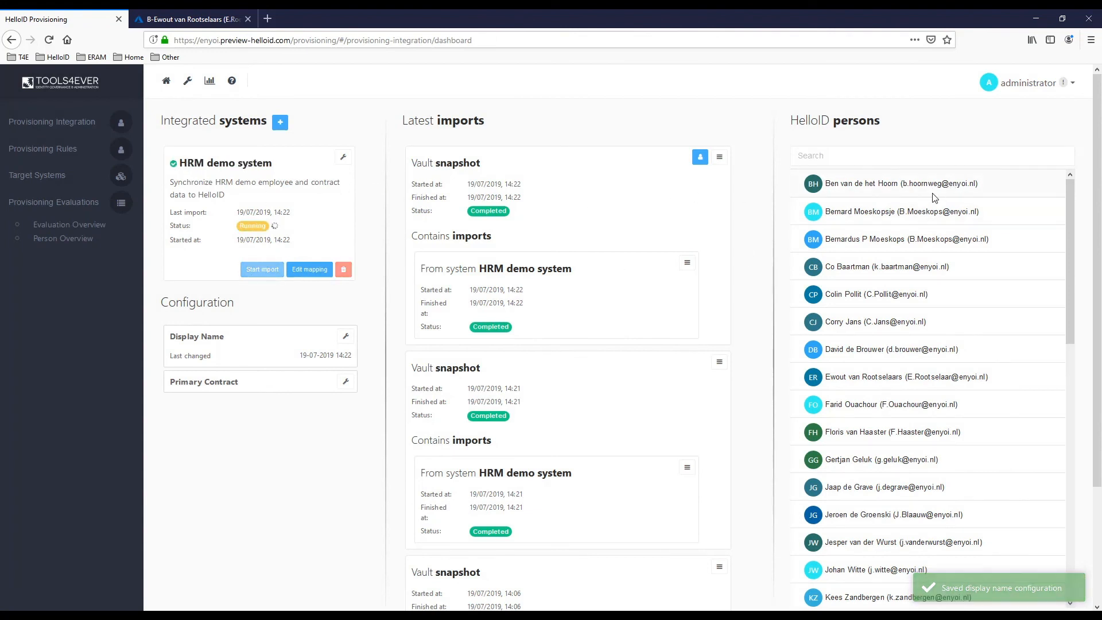